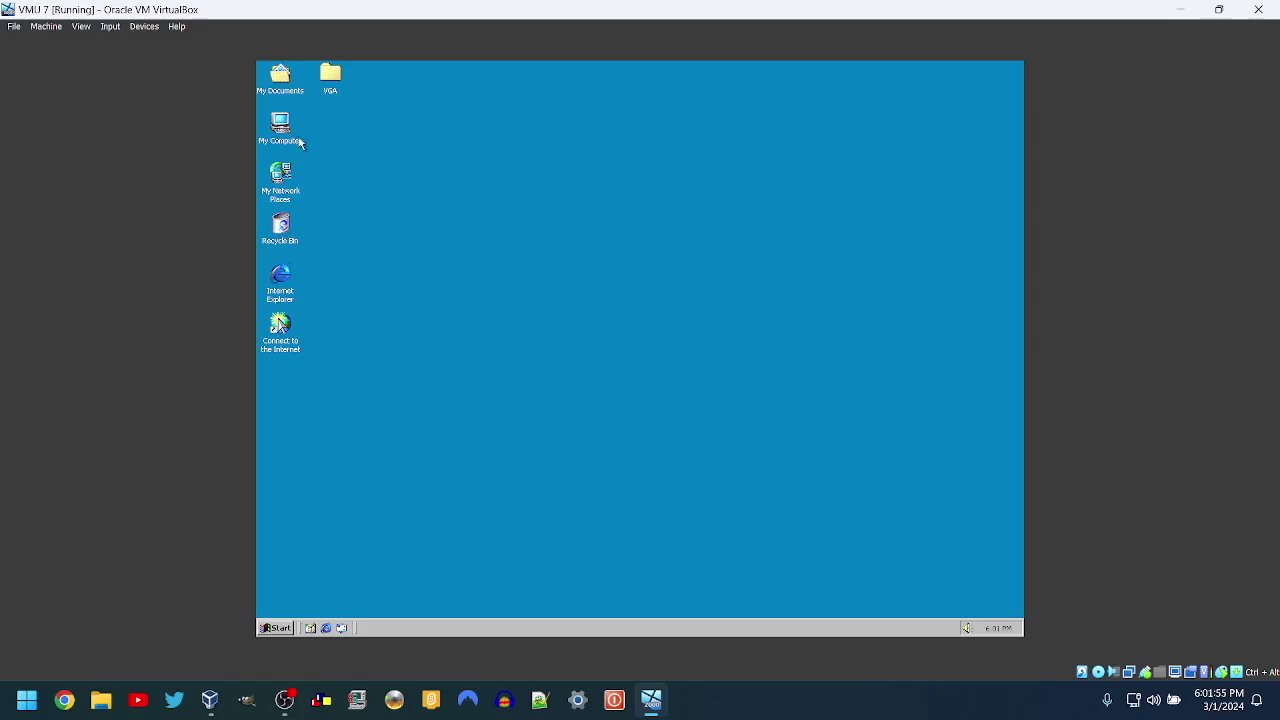
Move the VGA folder below the Connect to the Internet icon on the desktop and line up the icons
left_click_drag(328, 76, 279, 386)
right_click(367, 335)
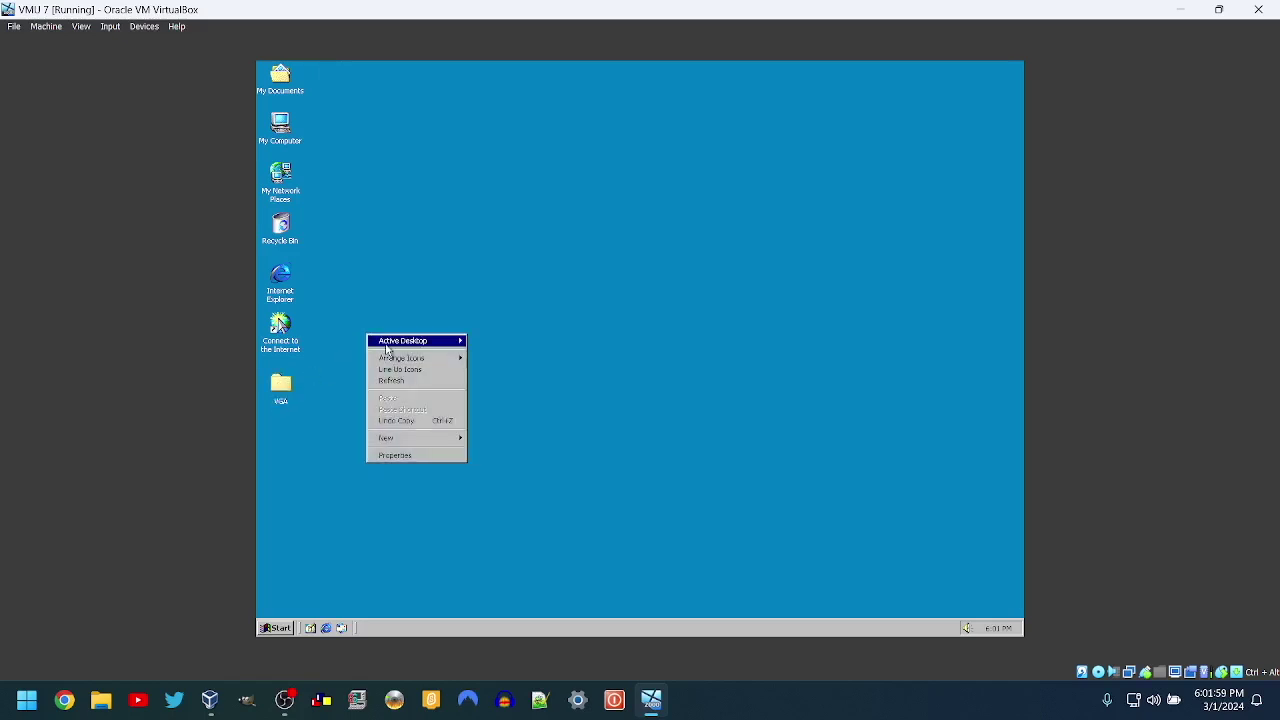
left_click(404, 370)
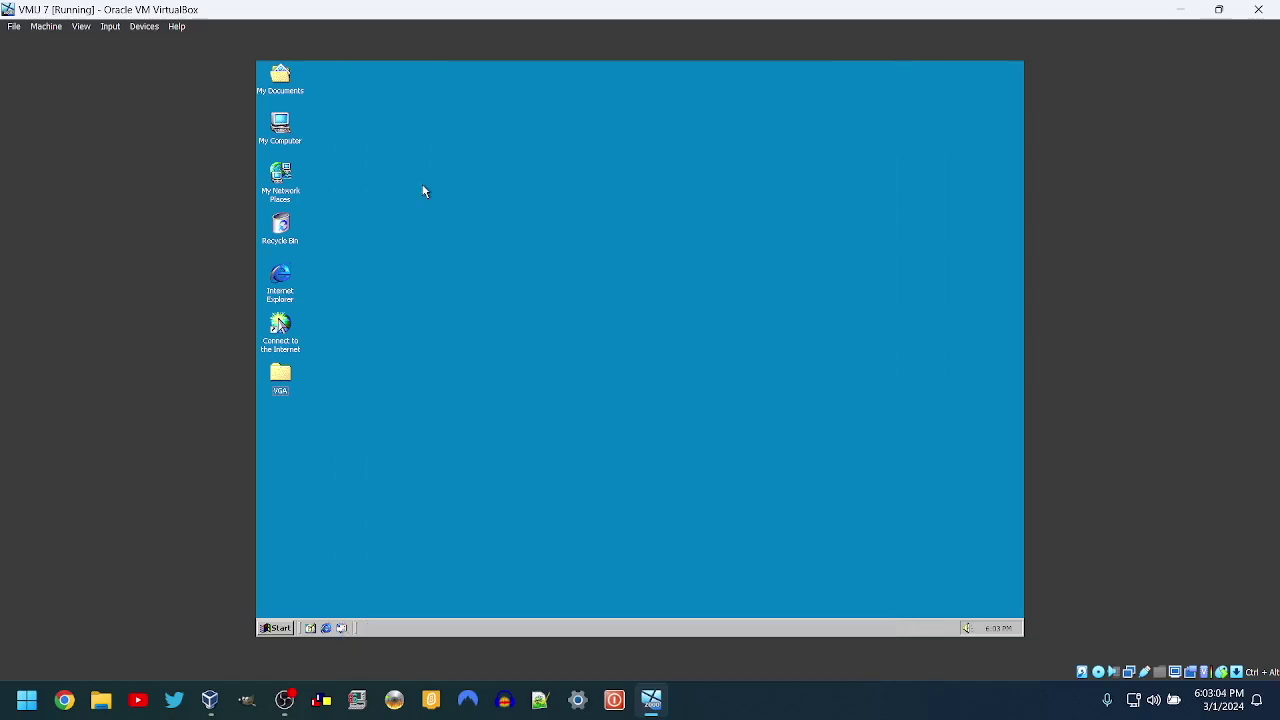
Mount vista86.iso in the virtual machine's optical drive
left_click(148, 27)
mouse_move(169, 43)
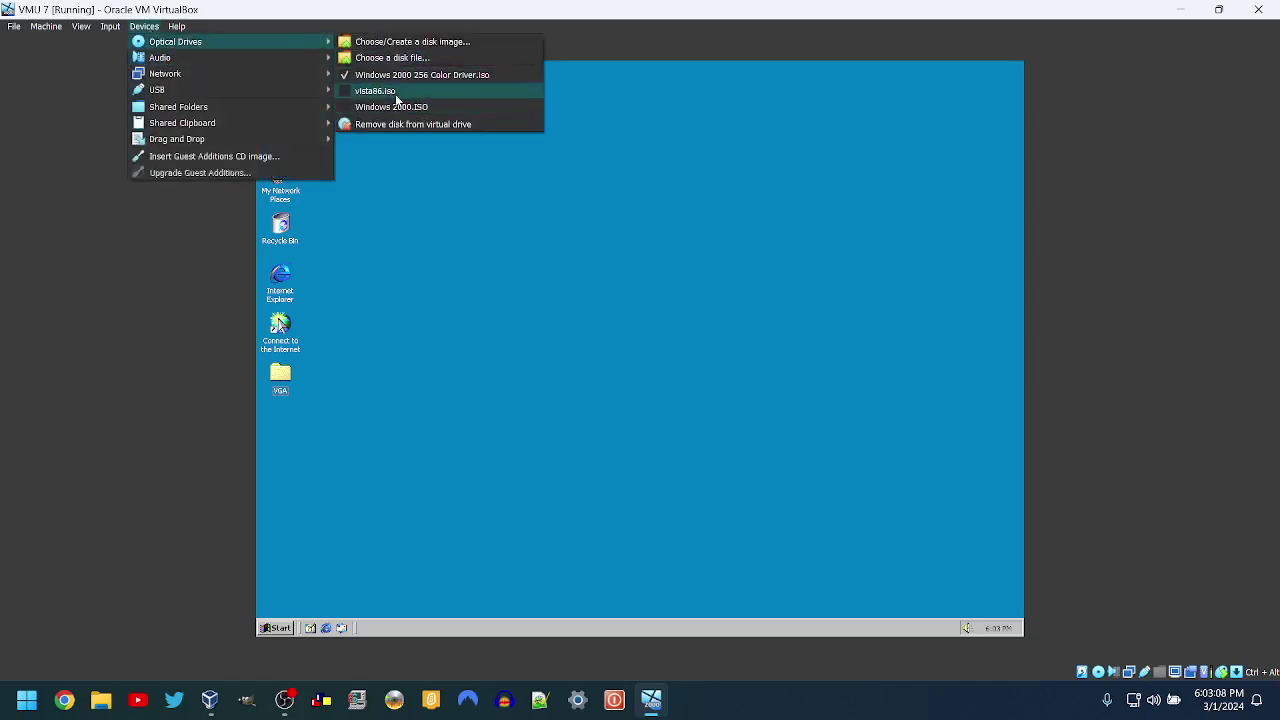
left_click(420, 90)
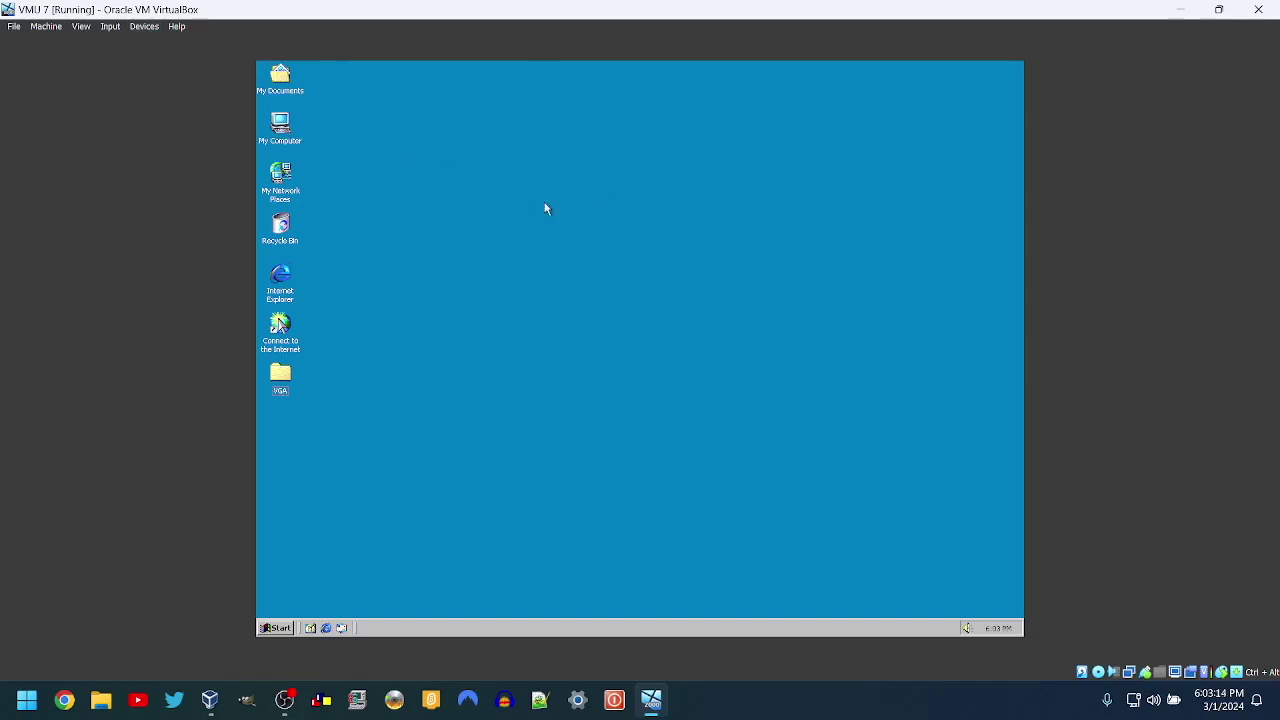
Open My Computer and eject the 09_03_2017 (D:) disc
double_click(281, 130)
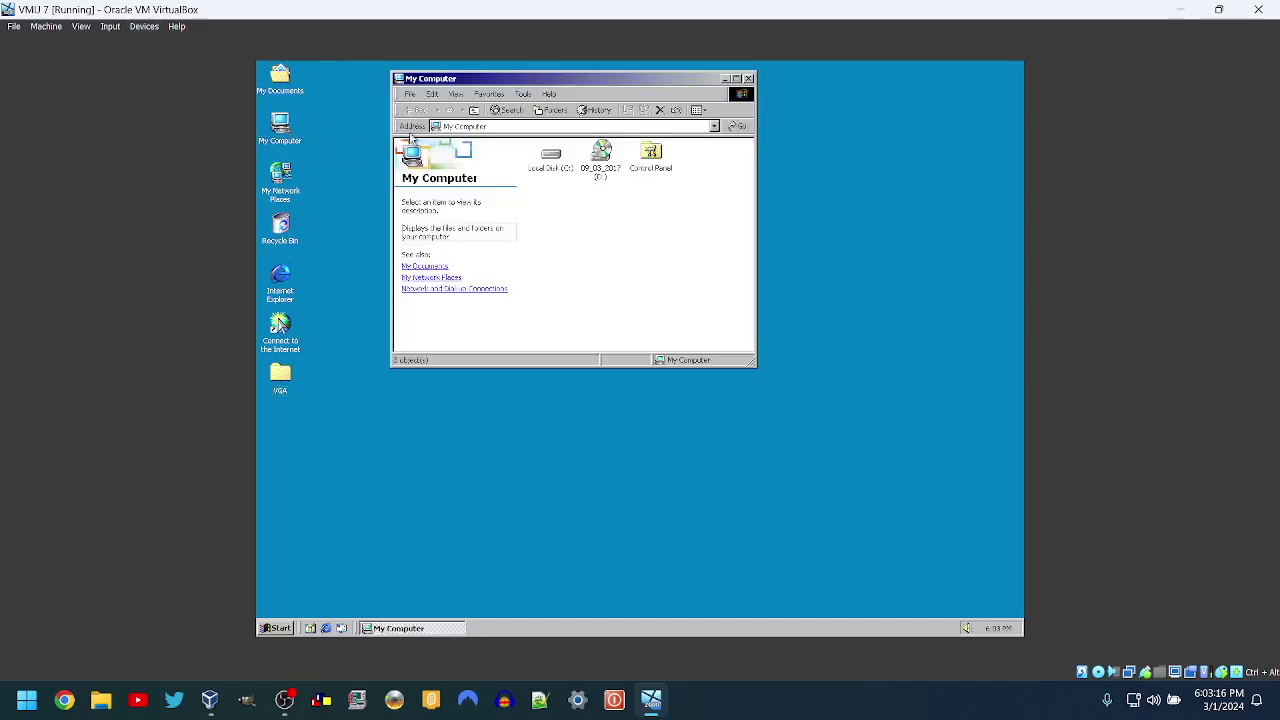
left_click(600, 162)
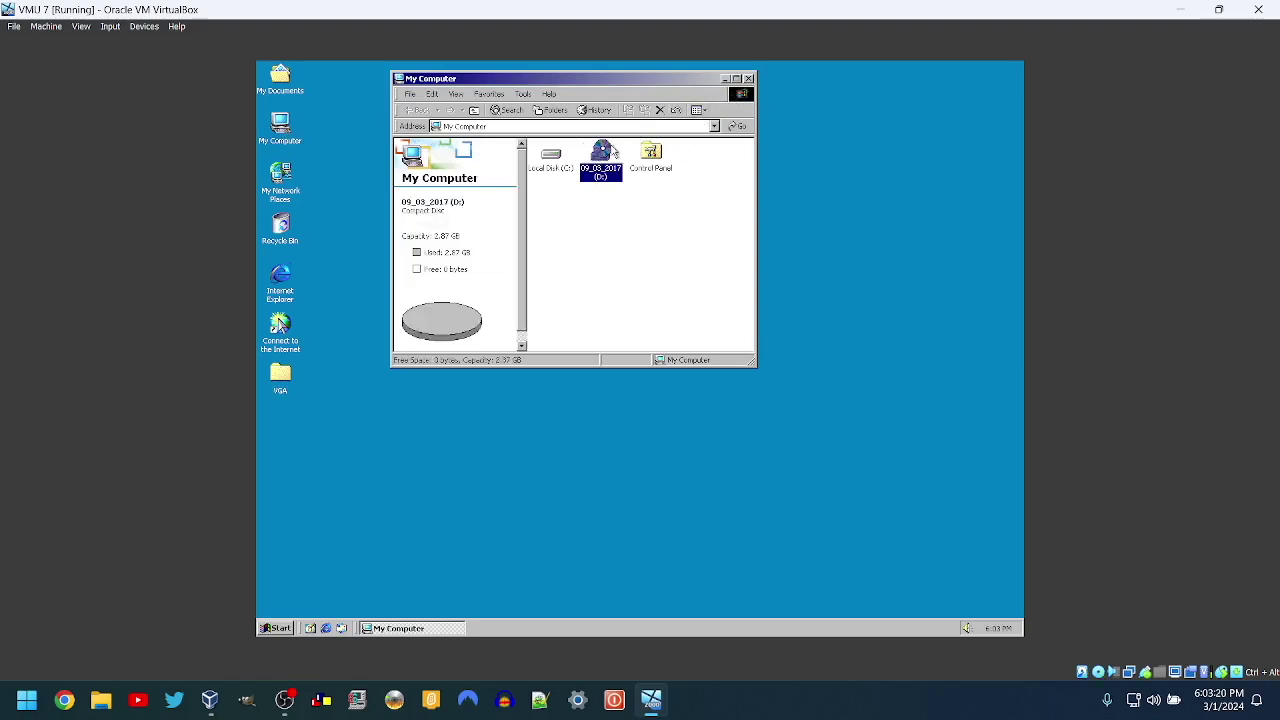
right_click(612, 152)
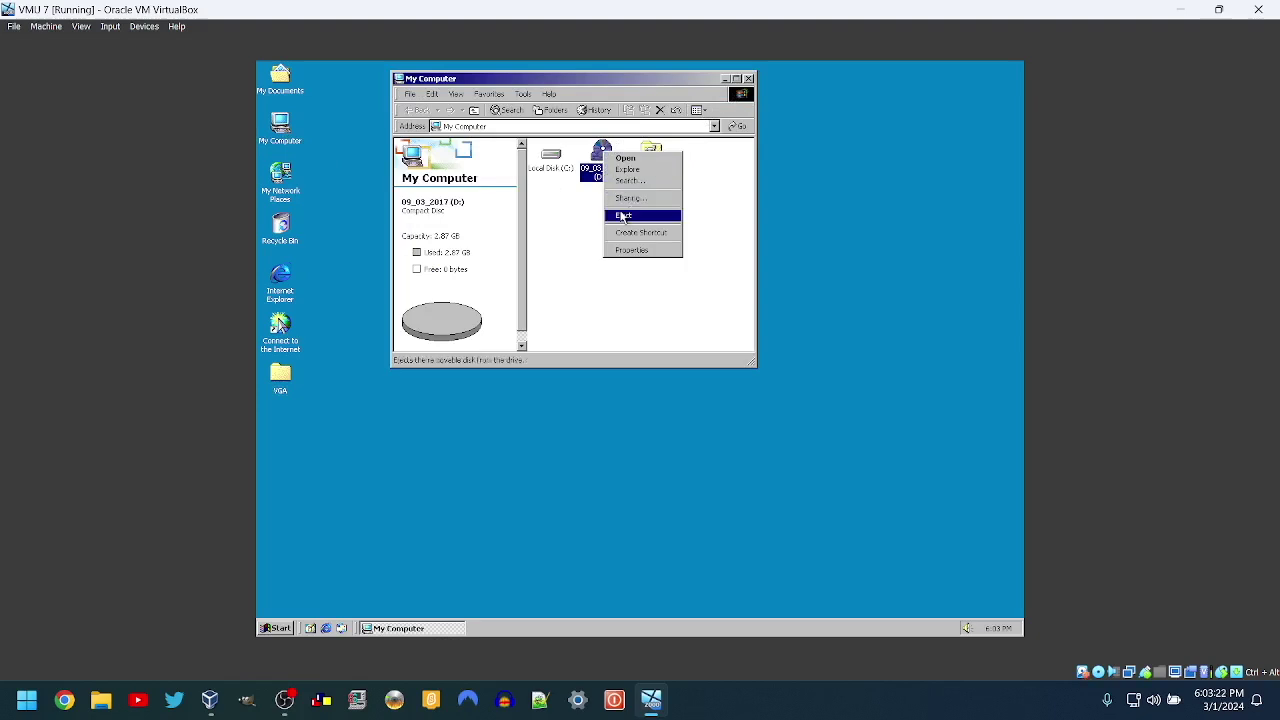
left_click(622, 216)
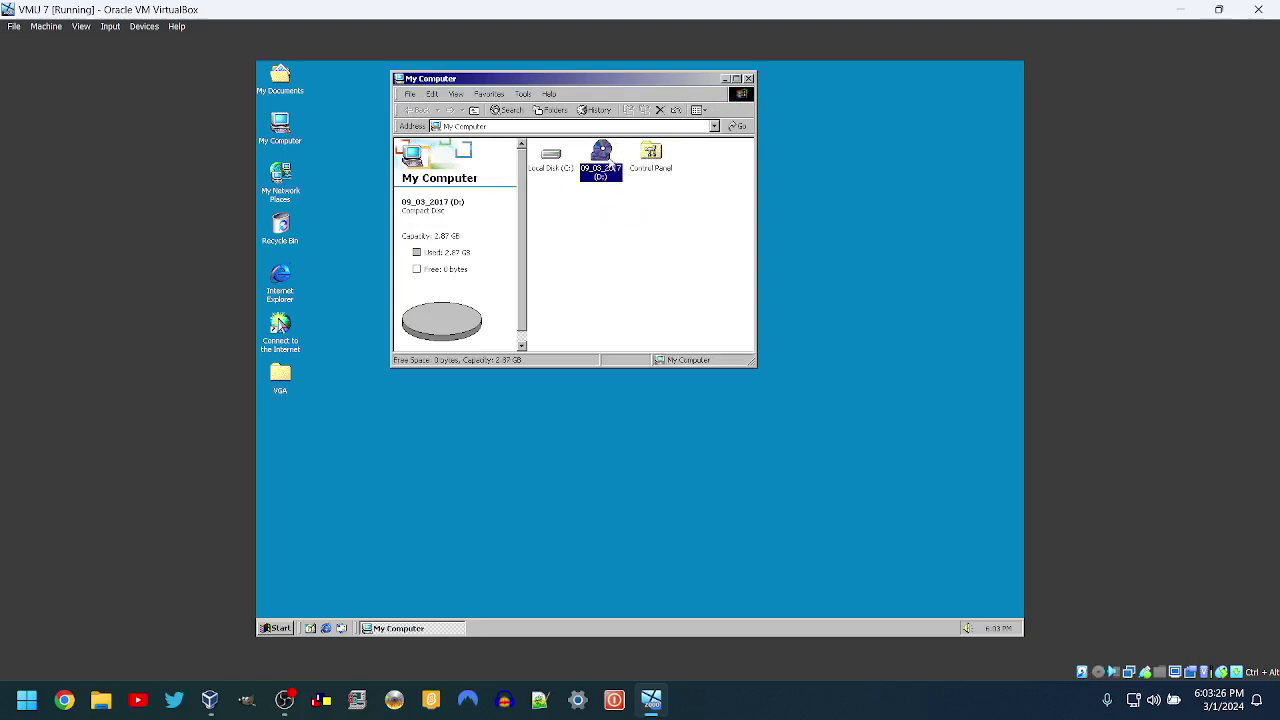
Mount the Windows Vista disc image in the optical drive again and close the My Computer window
left_click(146, 27)
mouse_move(250, 40)
left_click(416, 86)
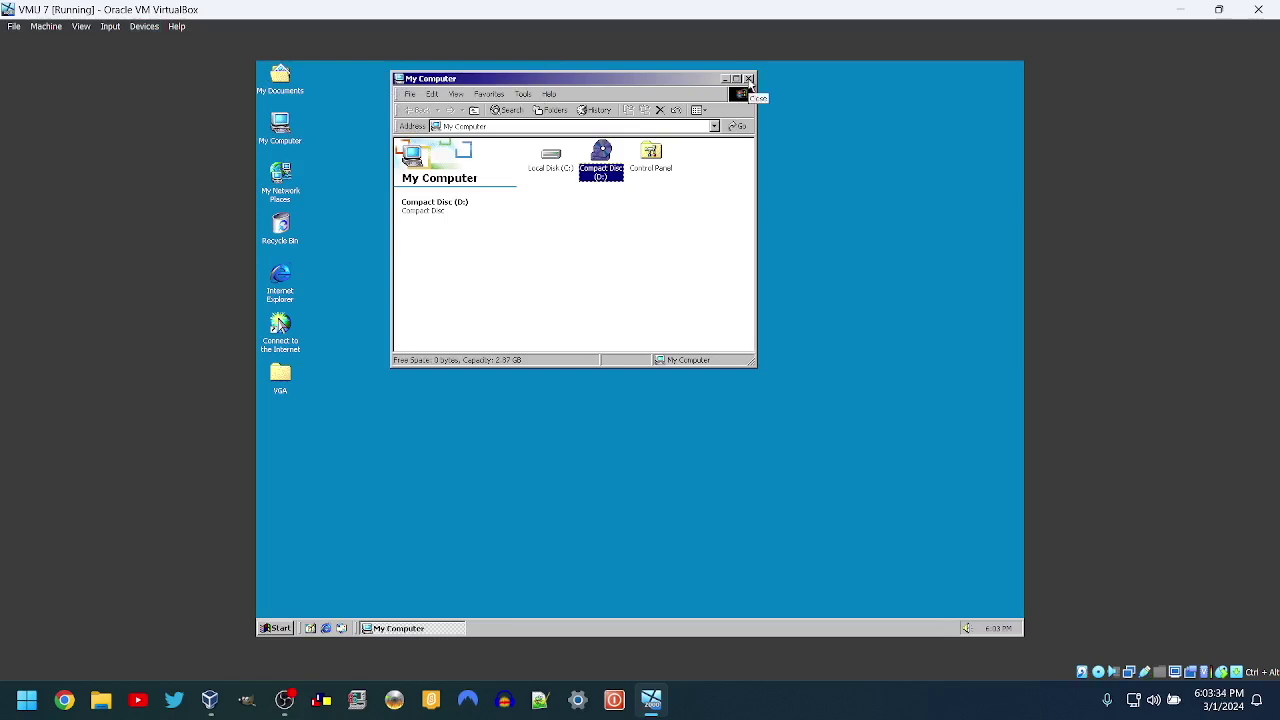
left_click(749, 79)
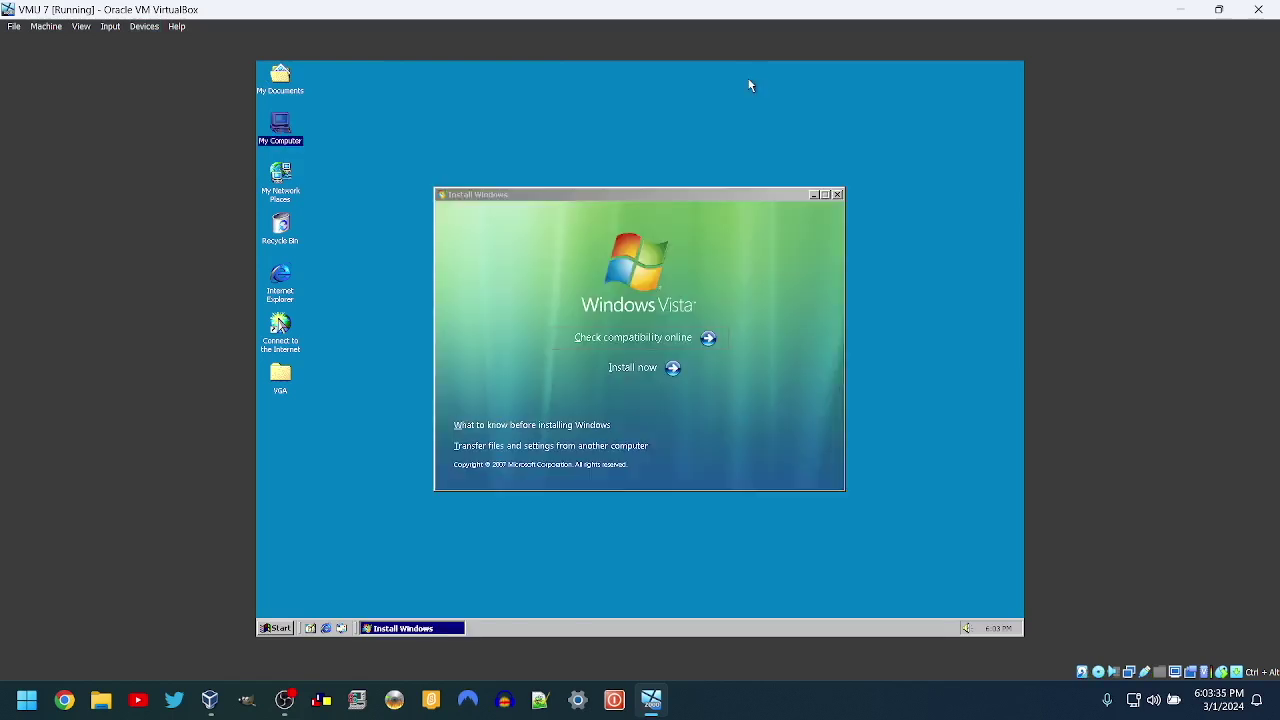
Start the Windows Vista installation without a product key and confirm Windows Vista Ultimate as the edition
left_click(629, 366)
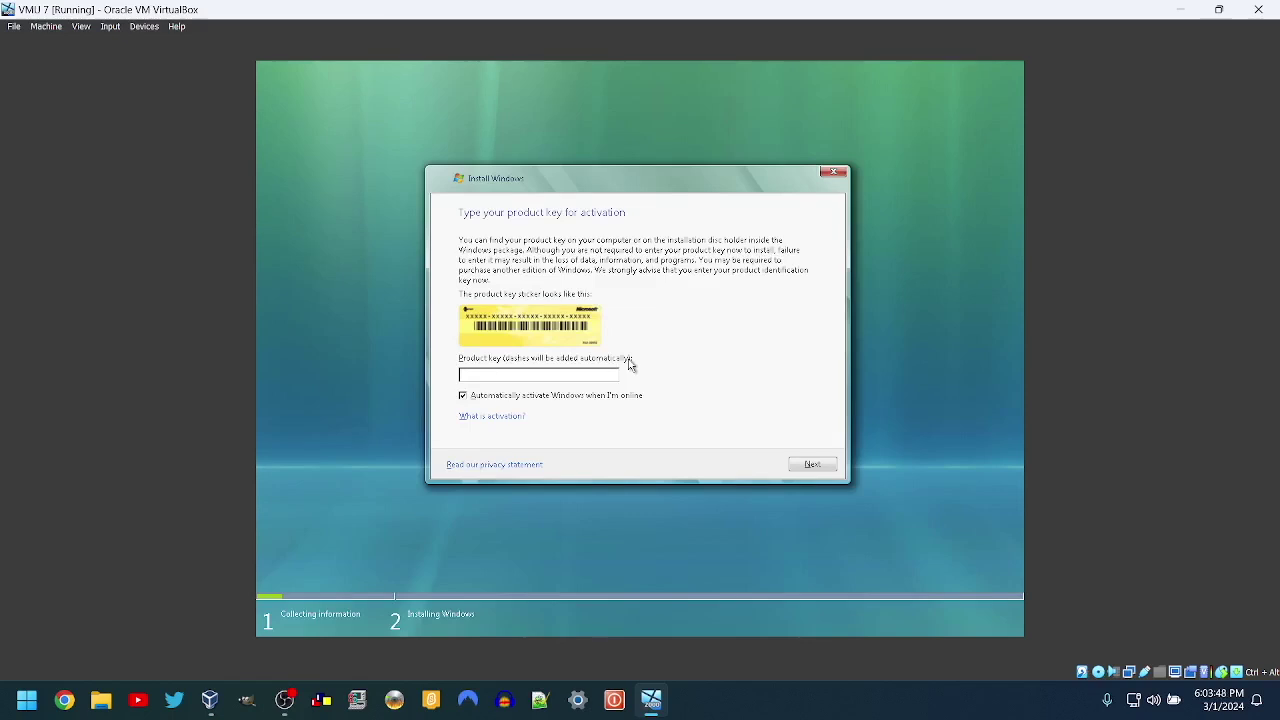
left_click(810, 466)
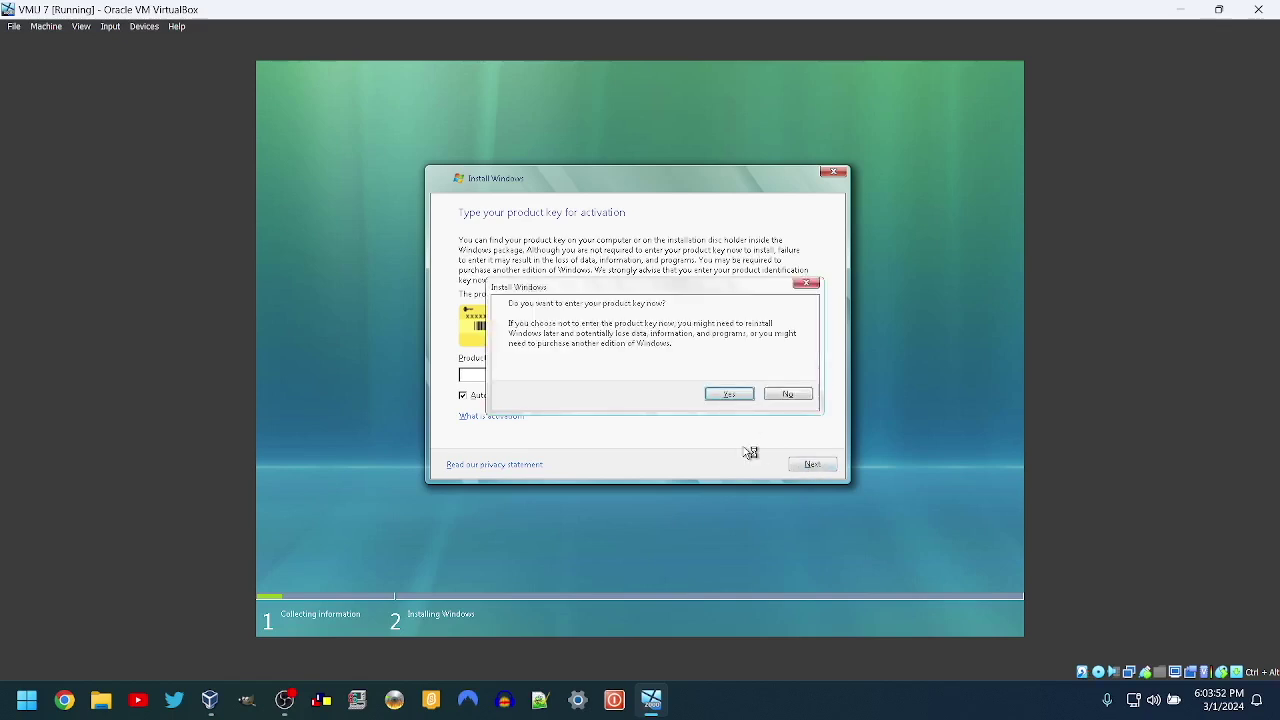
left_click(787, 391)
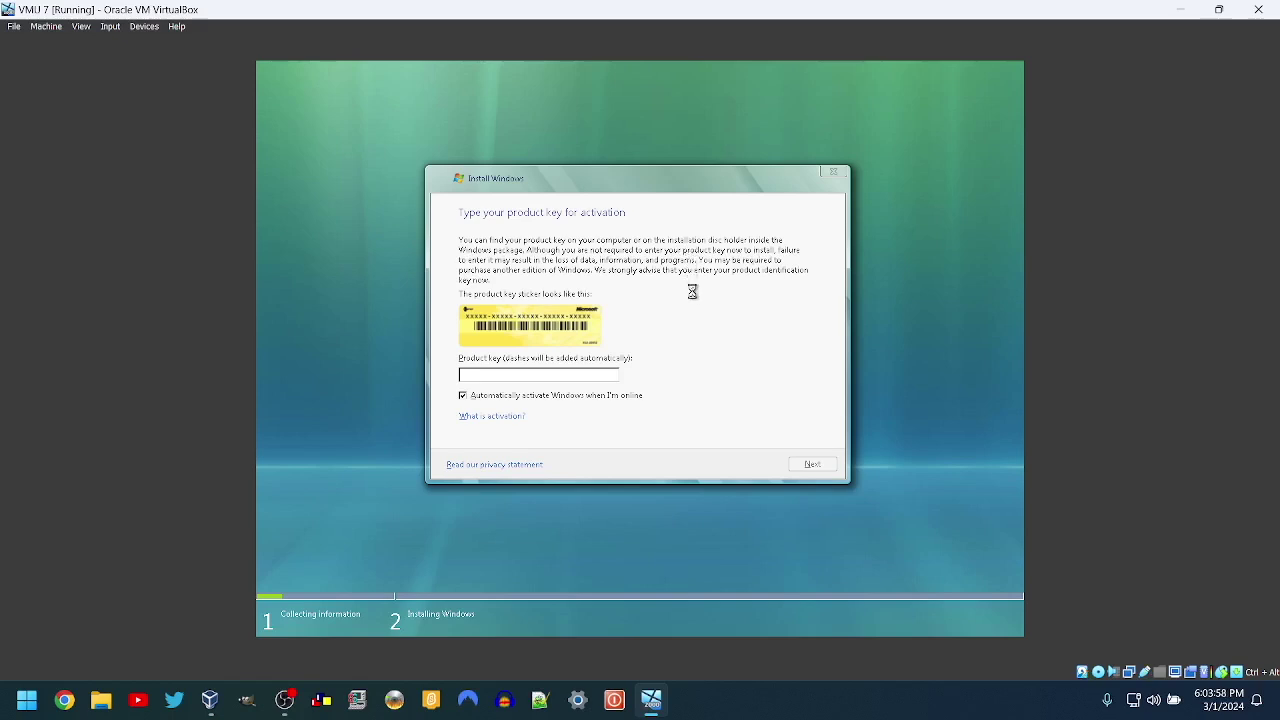
left_click(558, 288)
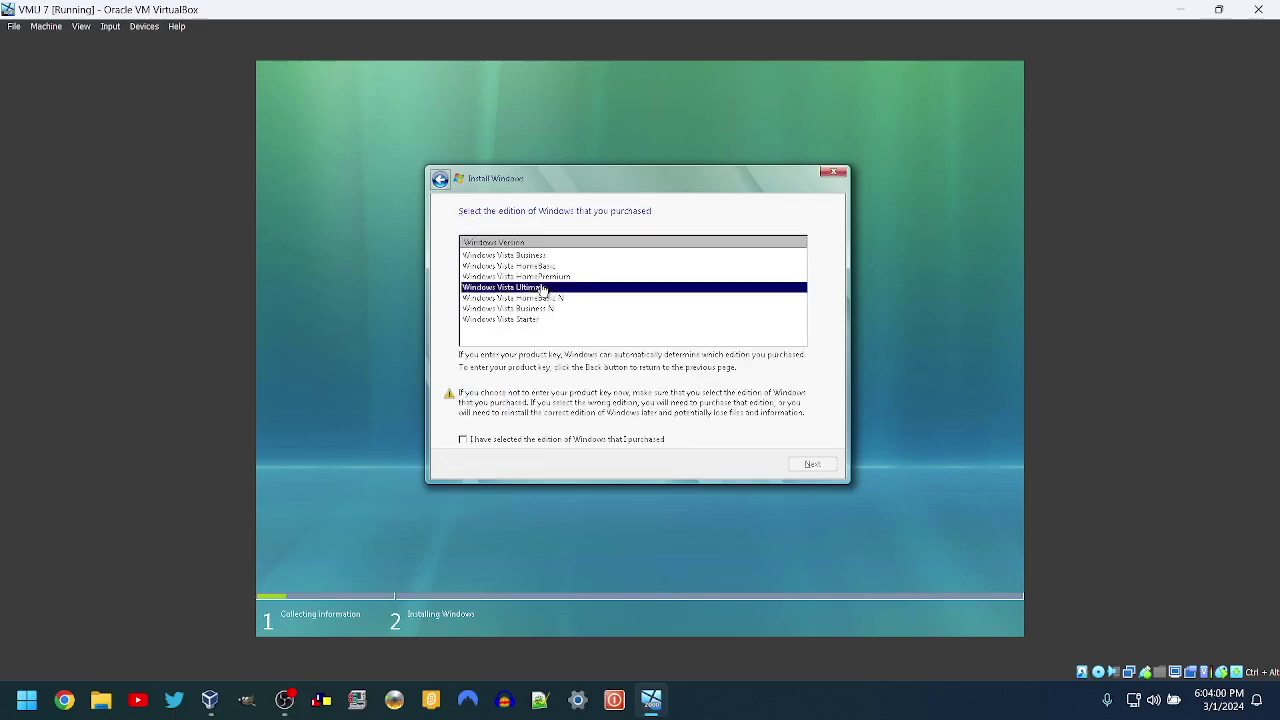
left_click(514, 443)
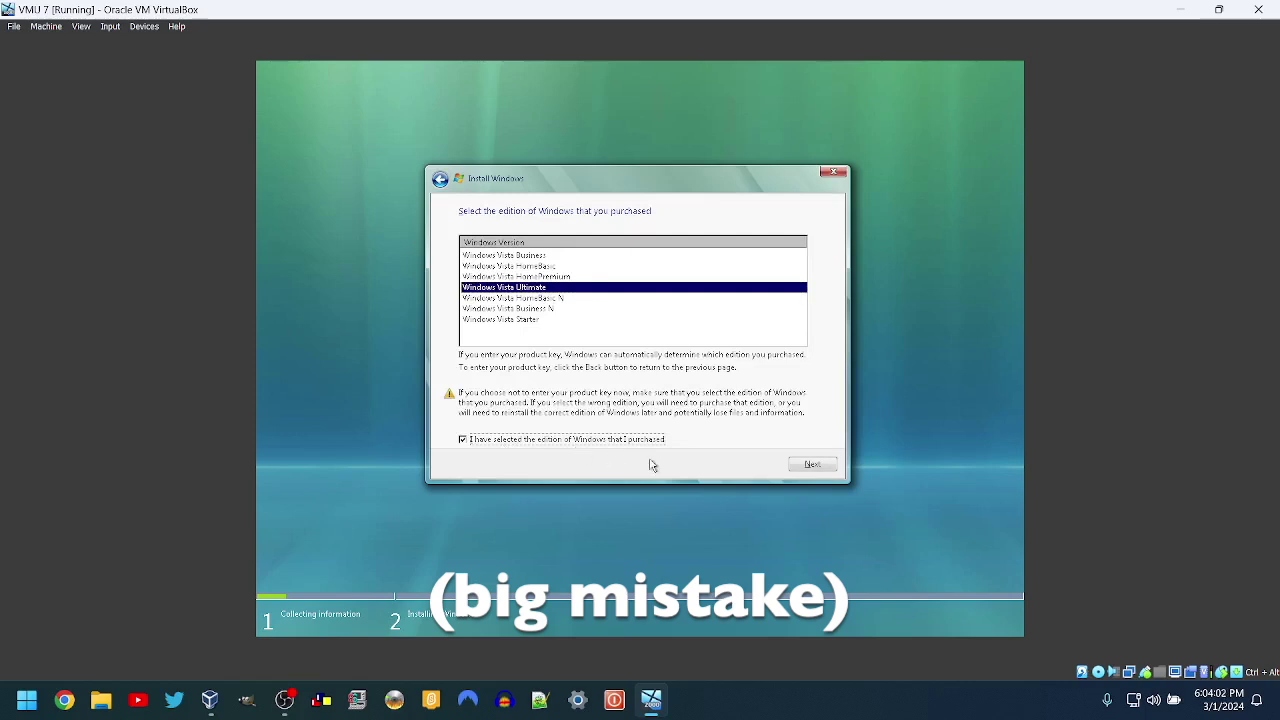
left_click(811, 465)
Accept the license terms and choose the Custom (advanced) installation type
left_click(520, 435)
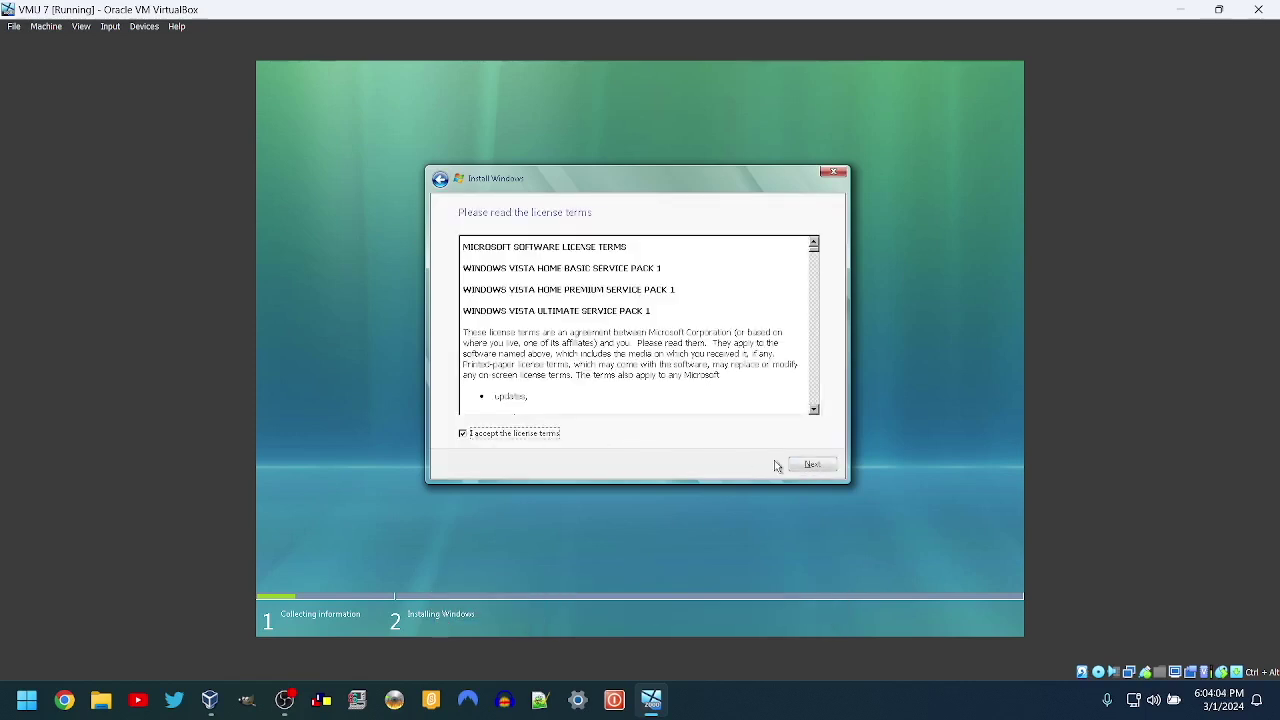
left_click(815, 469)
left_click(566, 325)
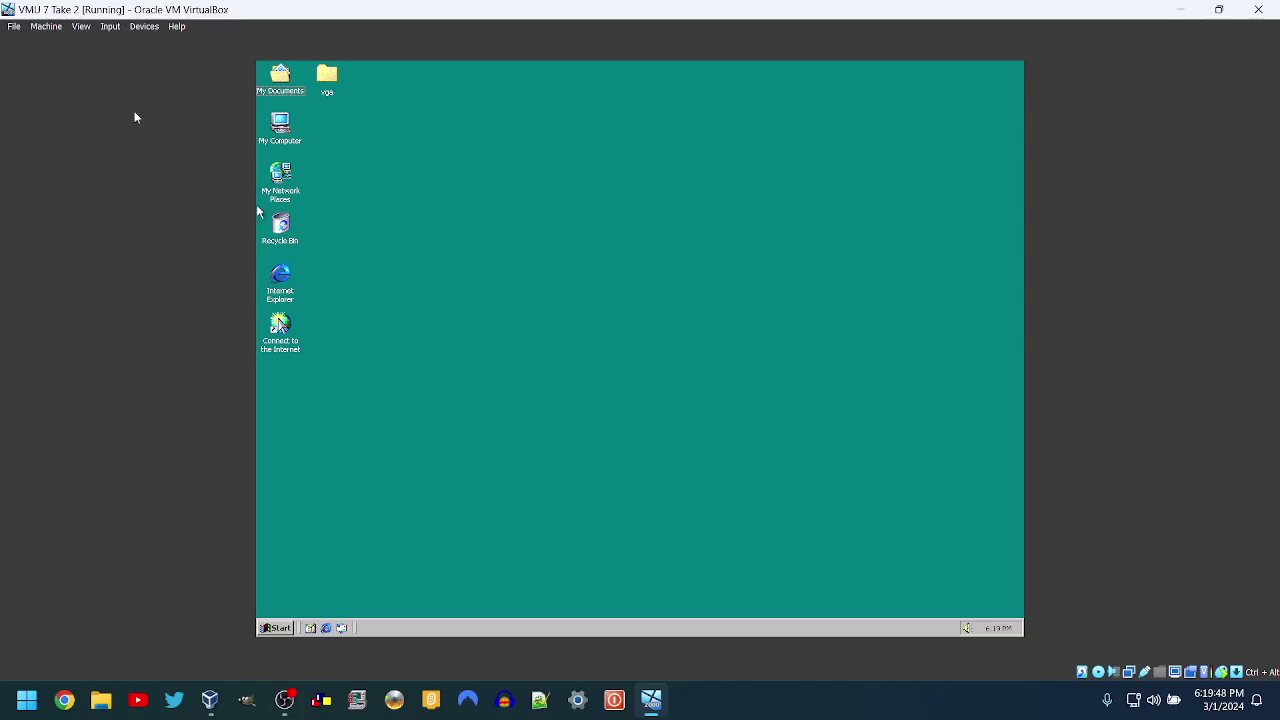
In the VMU 7 Take 2 virtual machine, check the space on Local Disk (C:) and the disc drive in My Computer
double_click(284, 128)
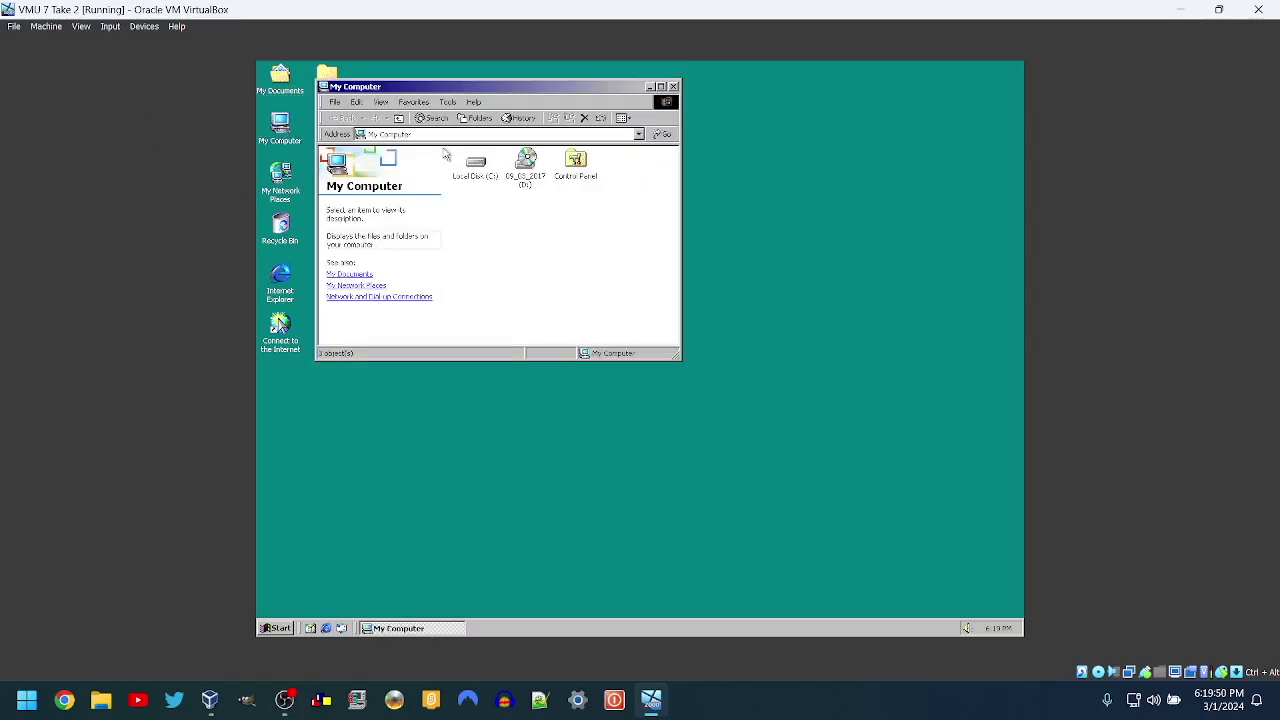
left_click(477, 165)
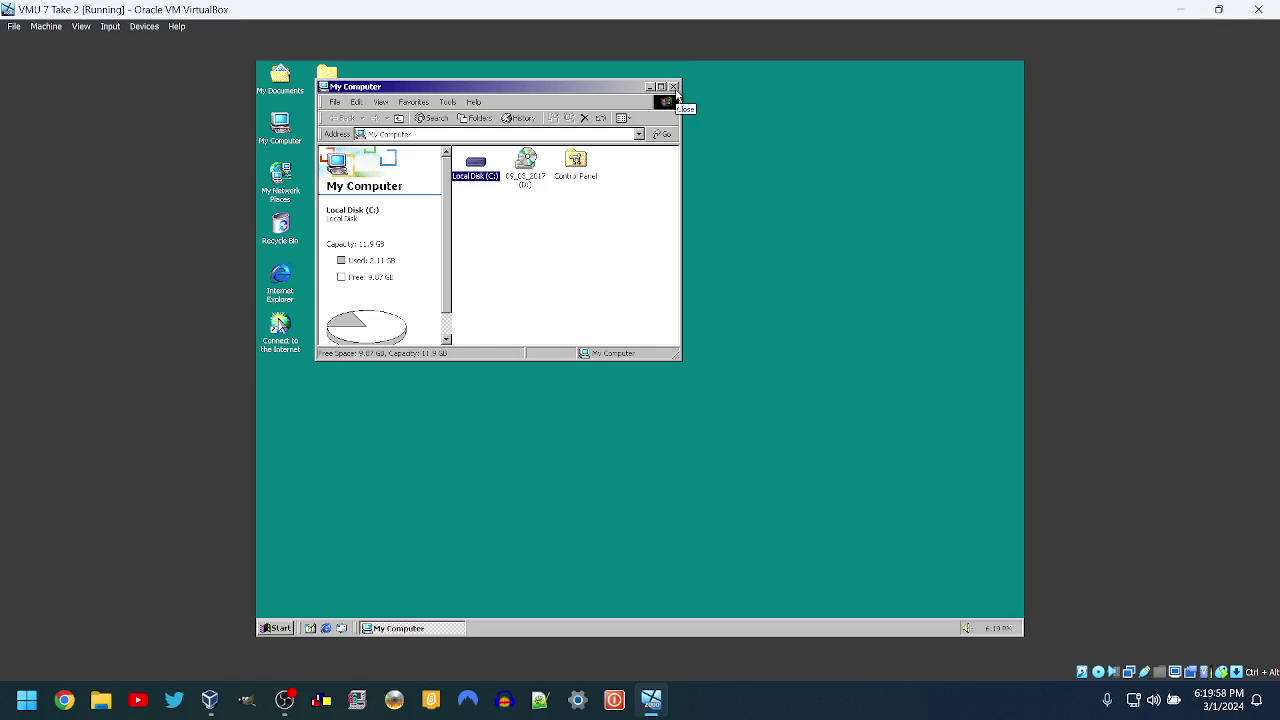
left_click(675, 88)
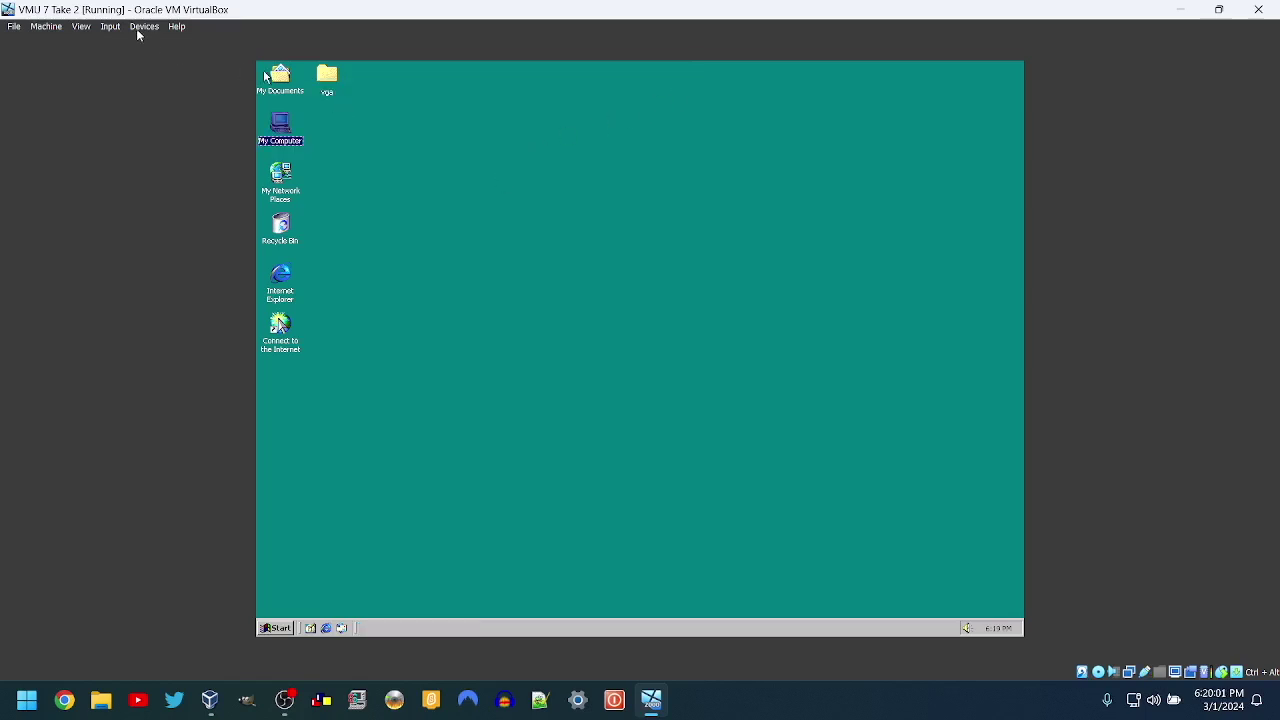
key("Return")
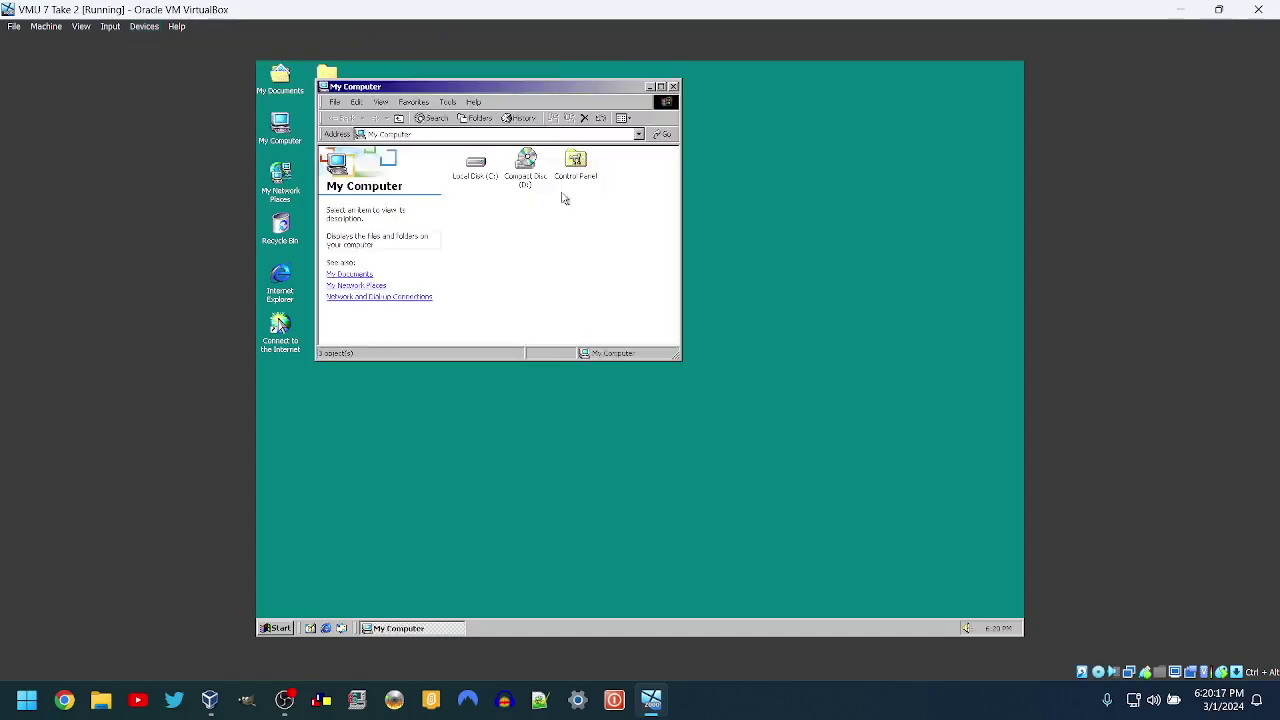
left_click(673, 86)
Start the Windows Vista installation in this machine, skip the product key and confirm Windows Vista Ultimate as the edition
left_click(665, 337)
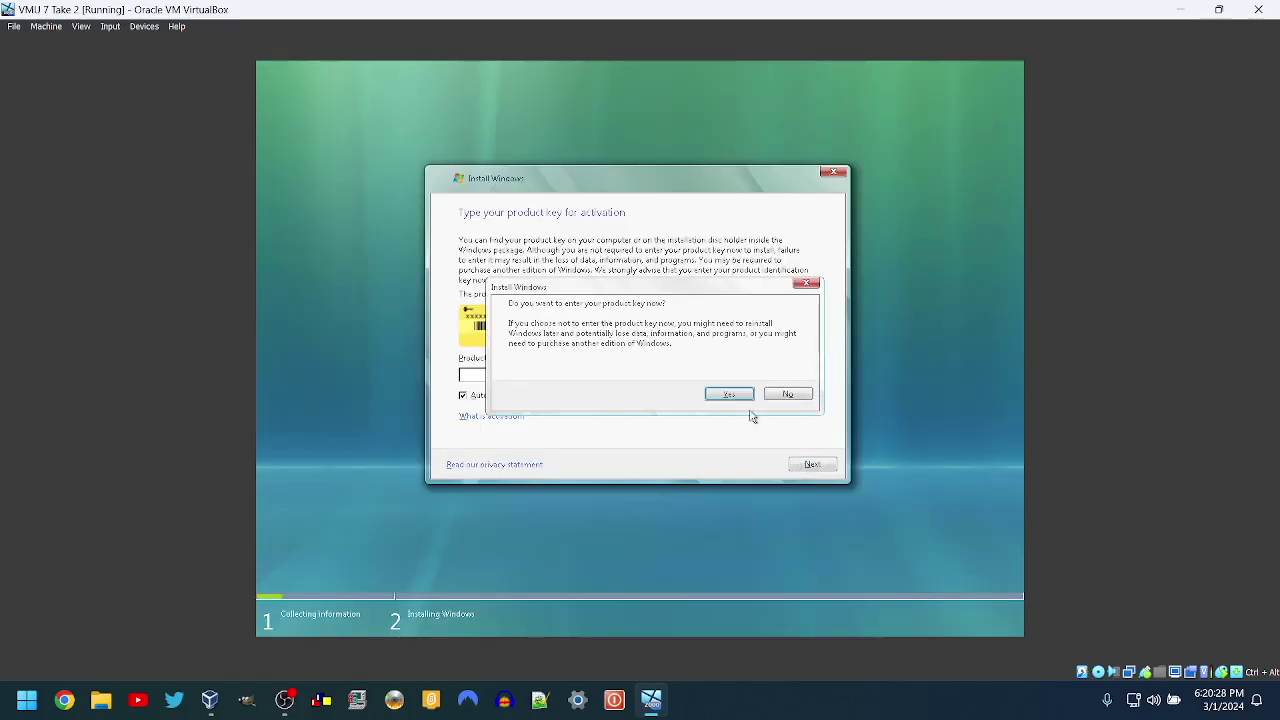
left_click(786, 394)
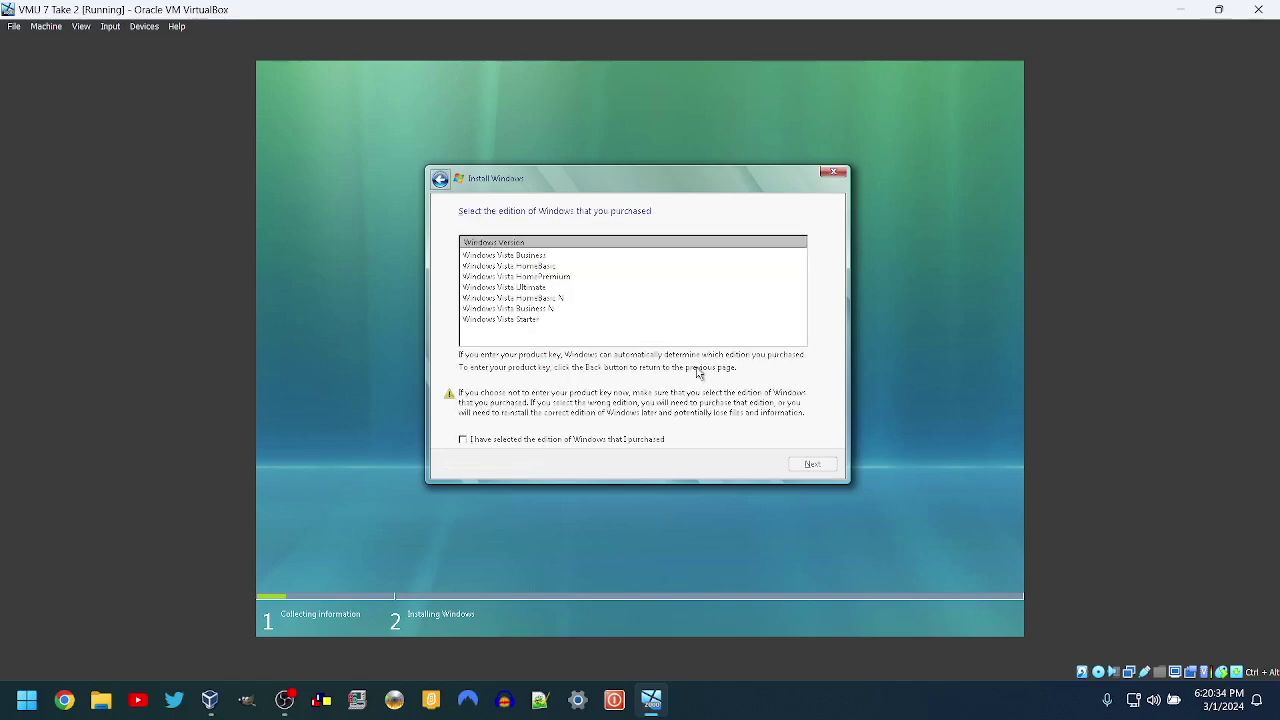
left_click(497, 287)
left_click(500, 440)
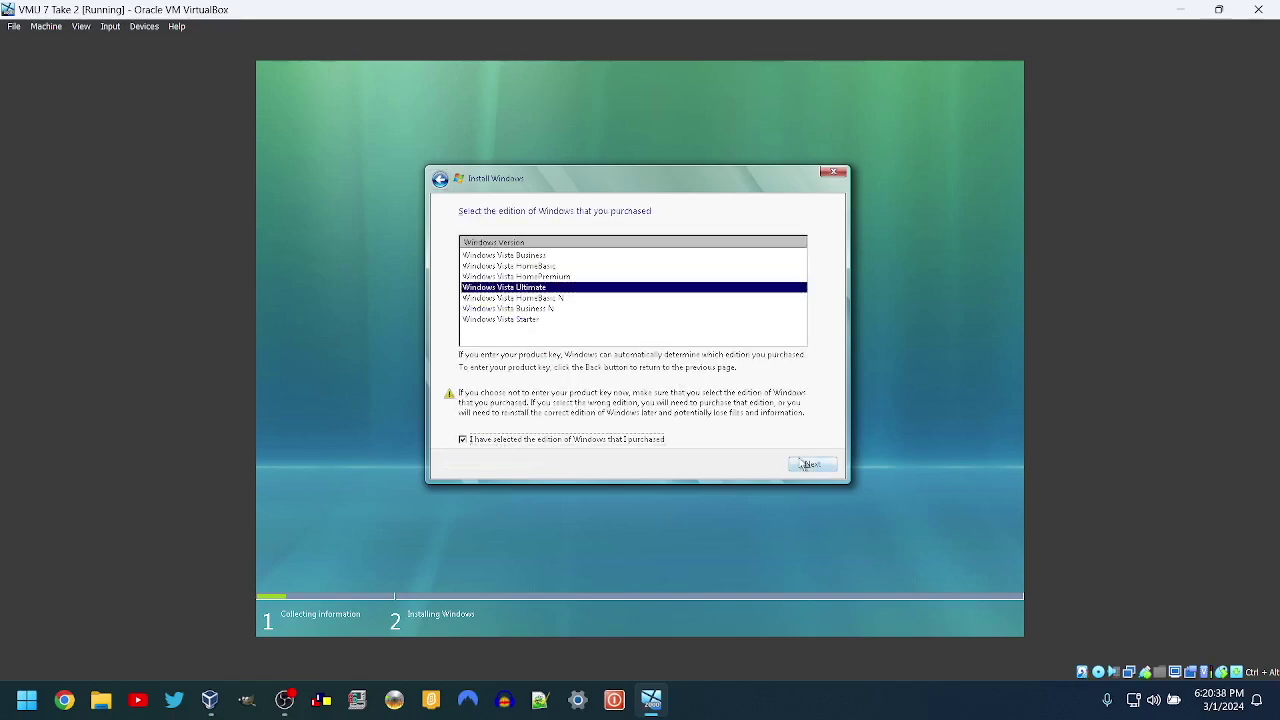
left_click(804, 465)
Accept the license terms and try a Custom (advanced) installation of Windows Vista Ultimate on Disk 0 Partition 1 (C:)
left_click(523, 433)
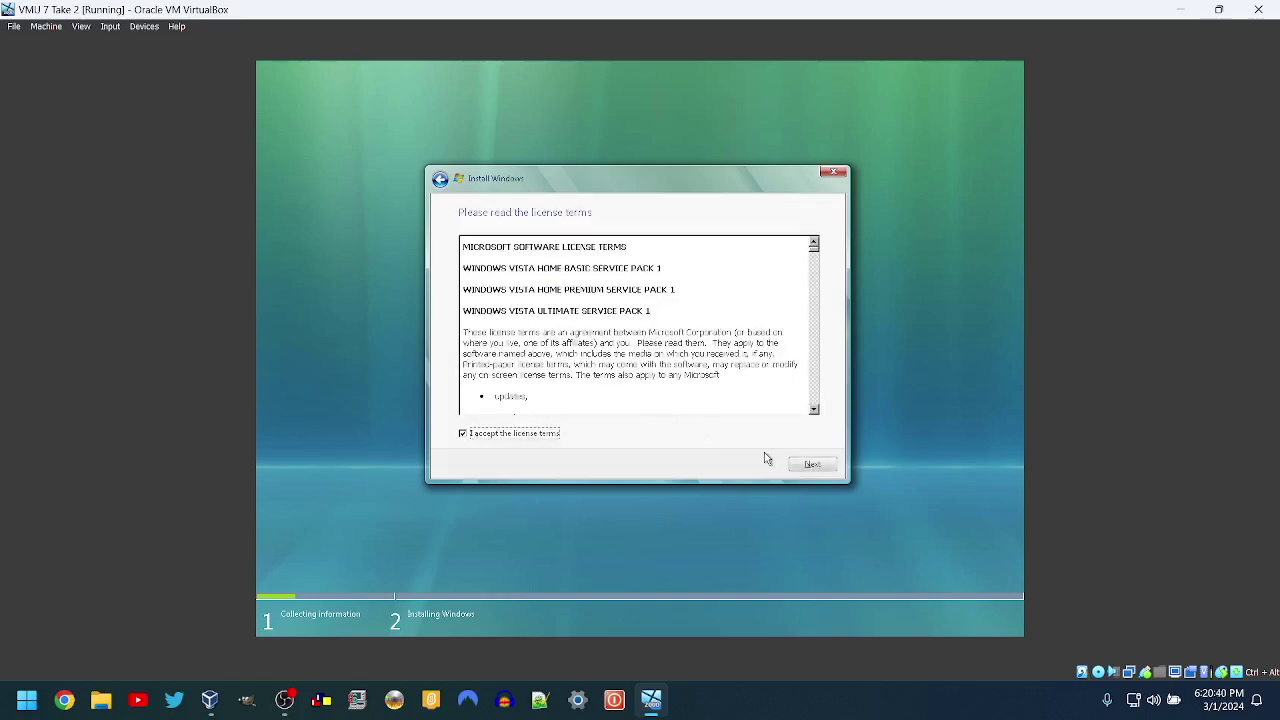
left_click(810, 464)
left_click(618, 332)
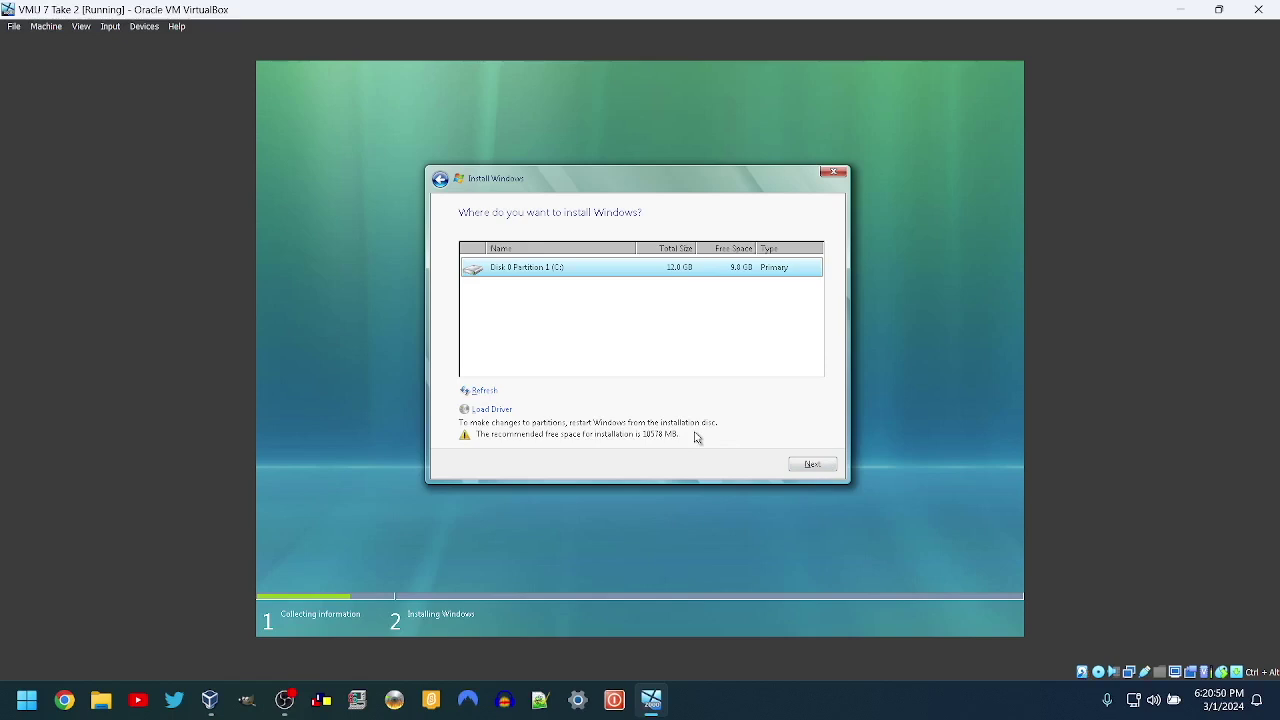
left_click(794, 465)
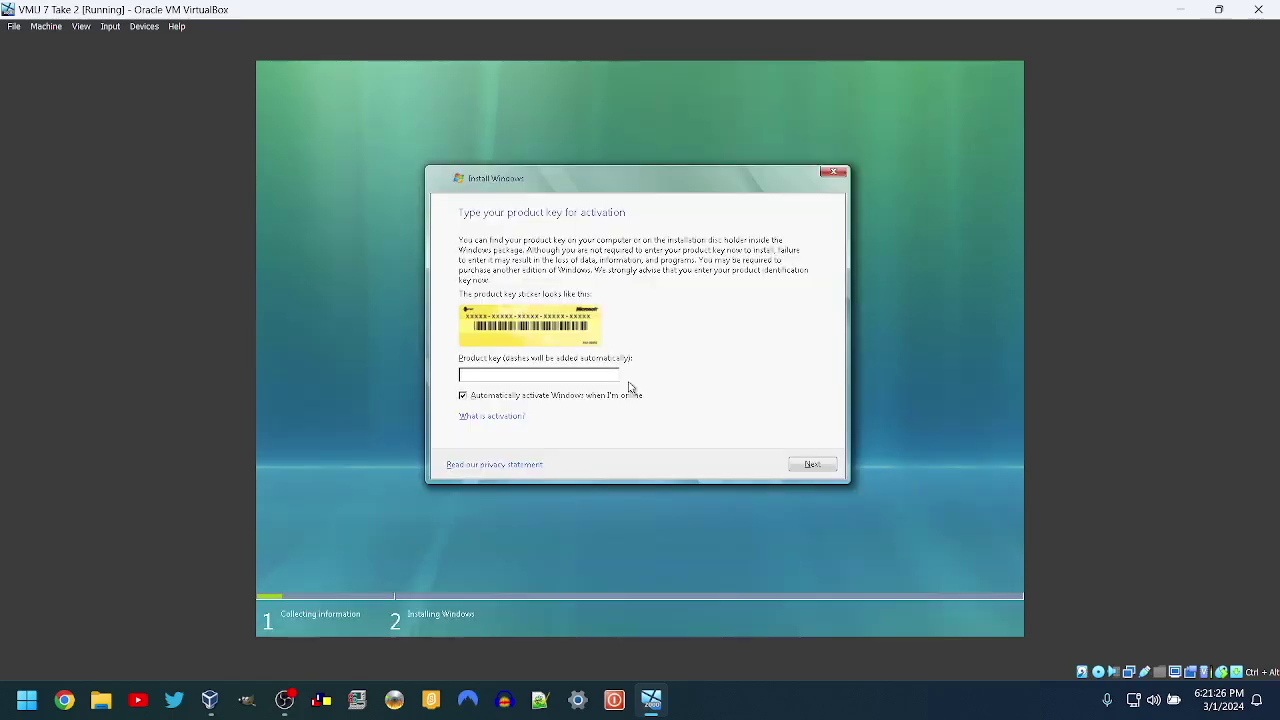
Continue the restarted Vista setup without a product key and confirm Windows Vista HomeBasic N as the edition
left_click(808, 467)
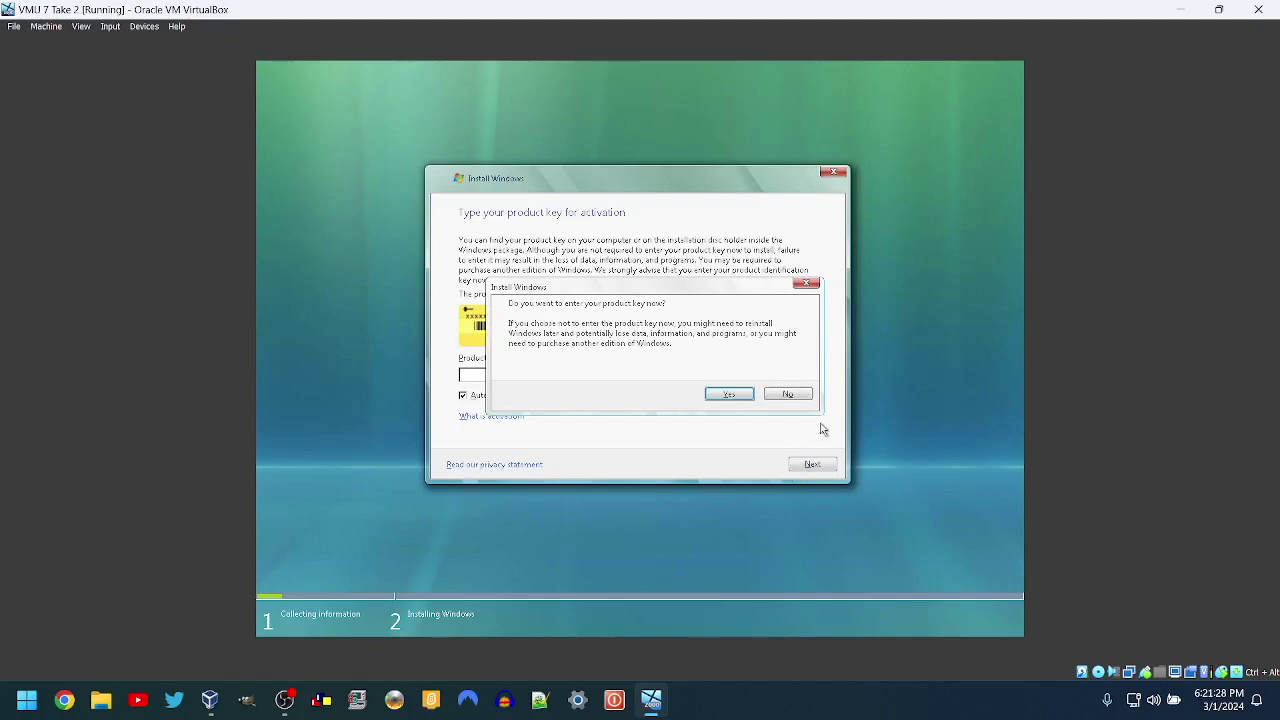
left_click(806, 396)
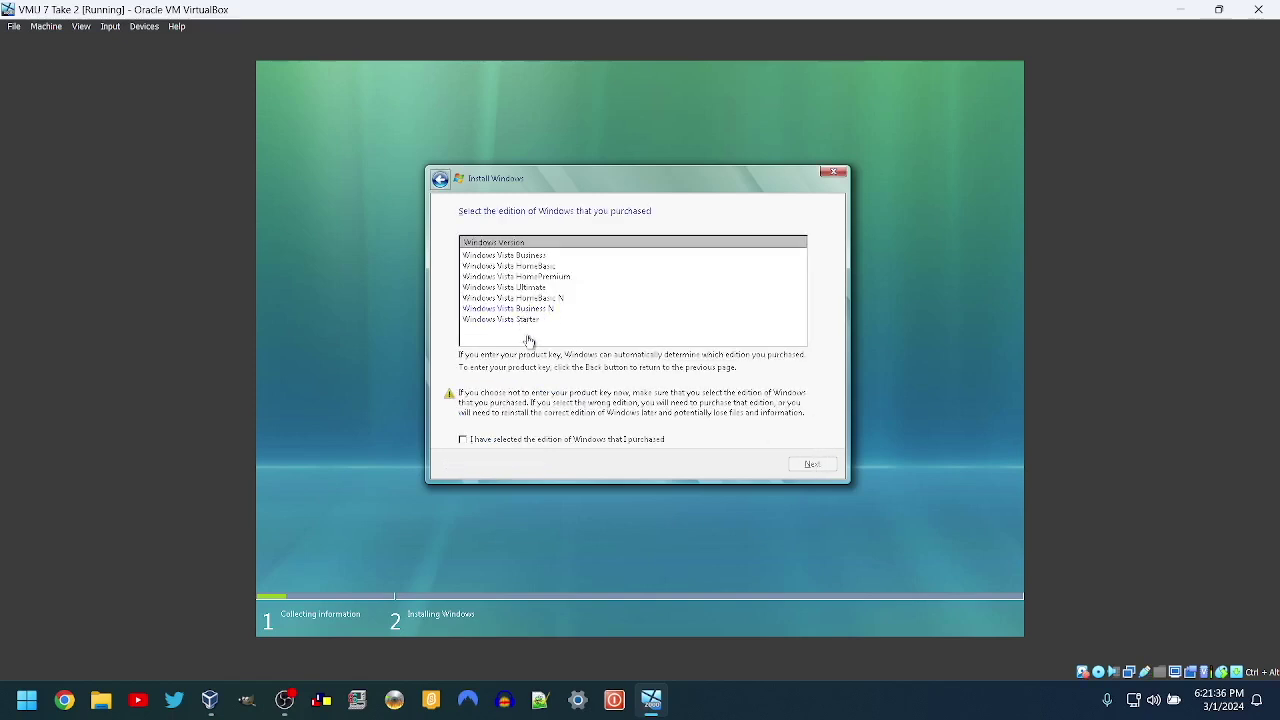
left_click(543, 299)
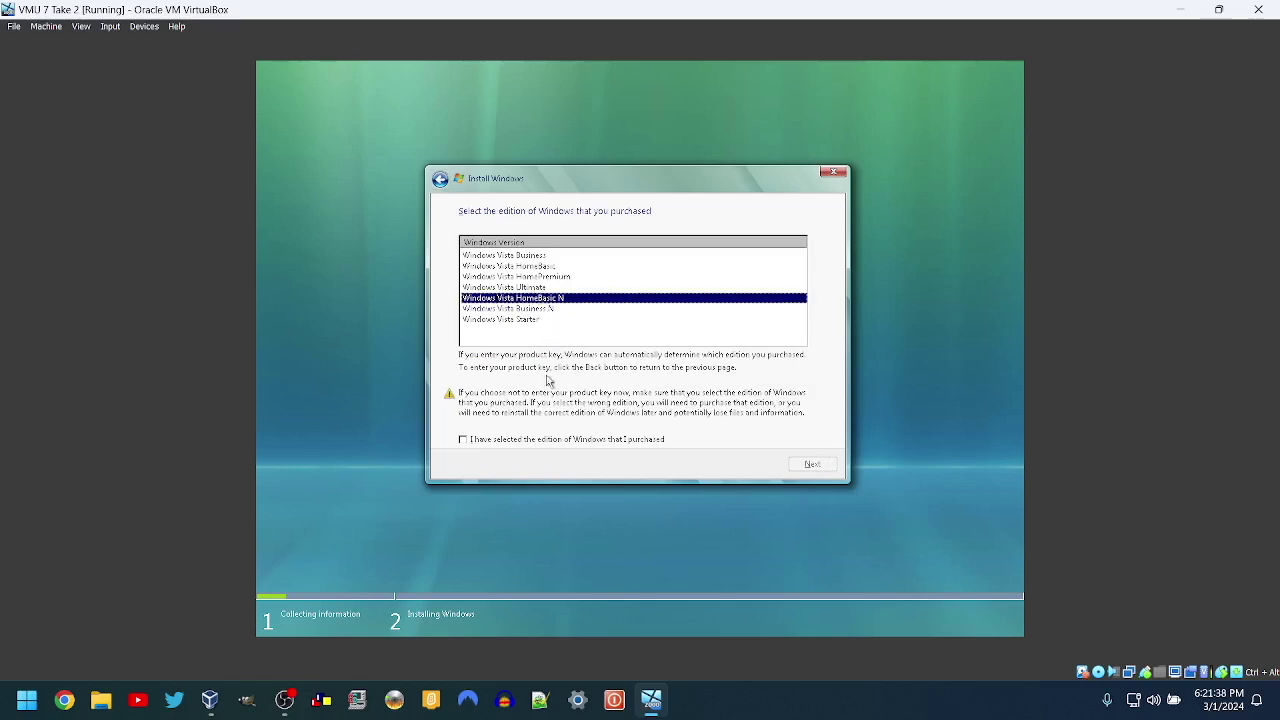
left_click(477, 442)
left_click(800, 464)
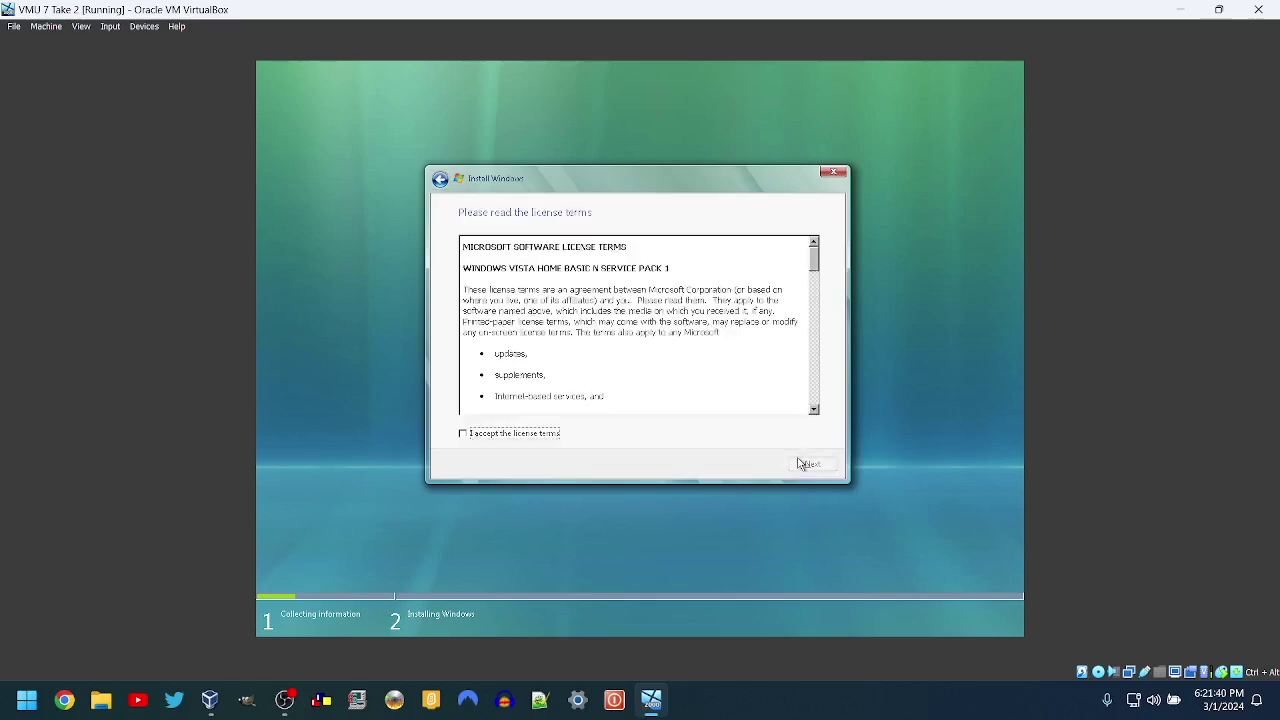
Accept the license terms and run a Custom (advanced) installation on Disk 0 Partition 1 (C:), agreeing to move previous Windows files to Windows.old
left_click(513, 433)
left_click(822, 467)
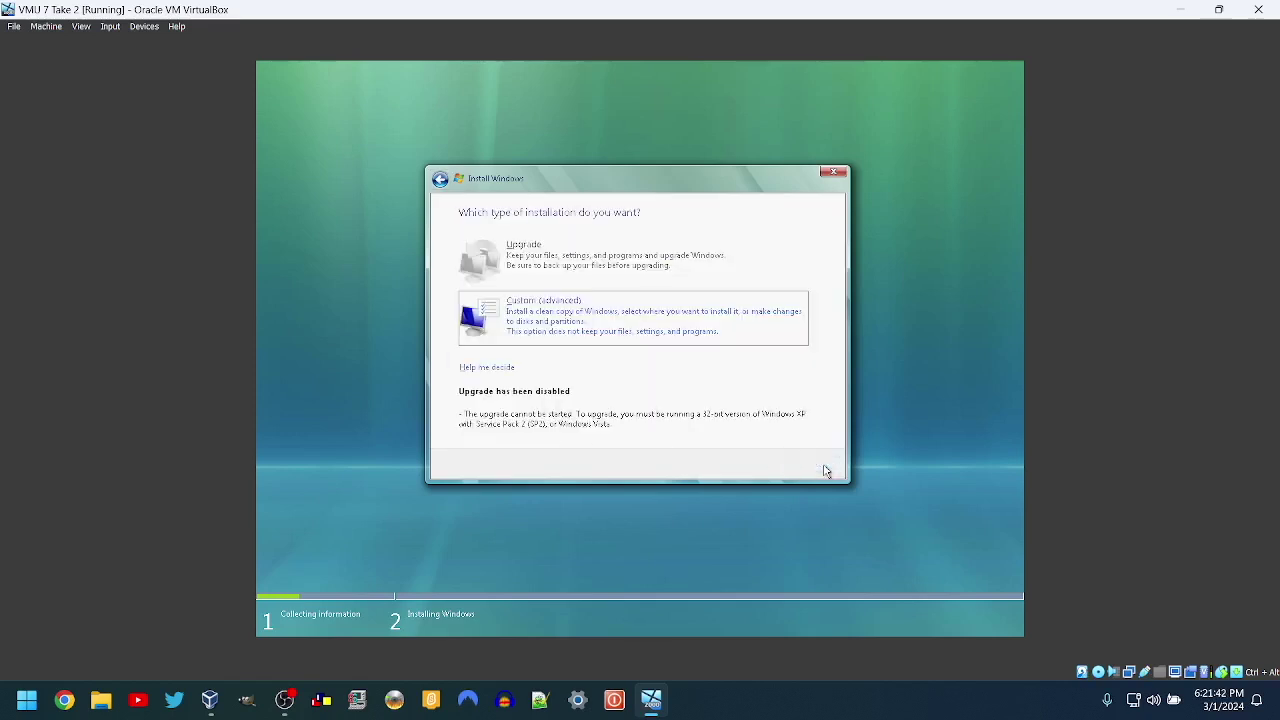
left_click(567, 318)
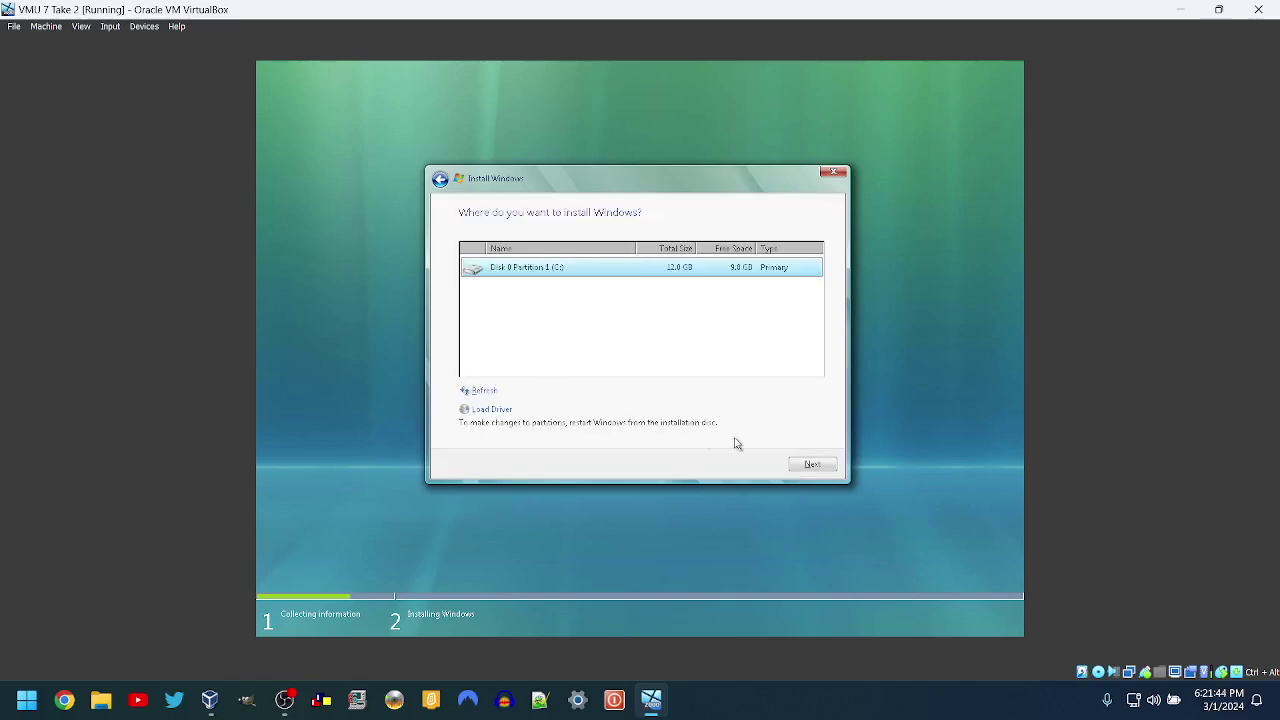
left_click(808, 465)
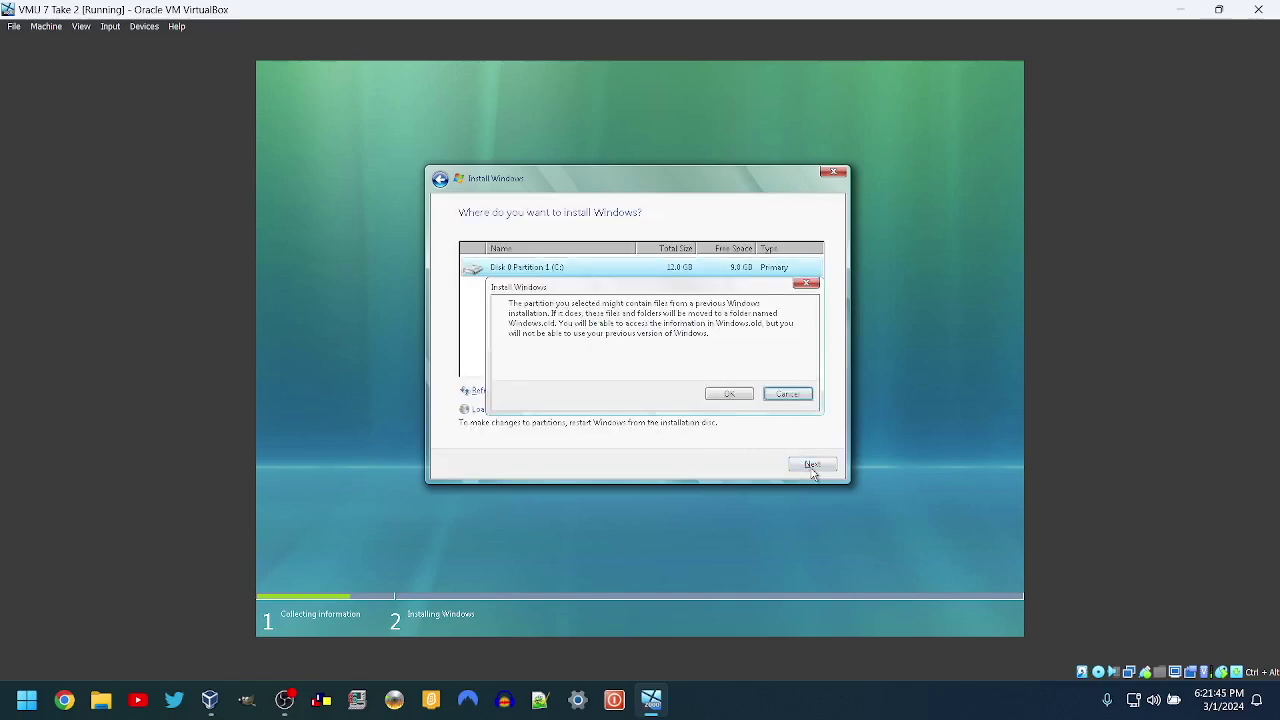
left_click(745, 398)
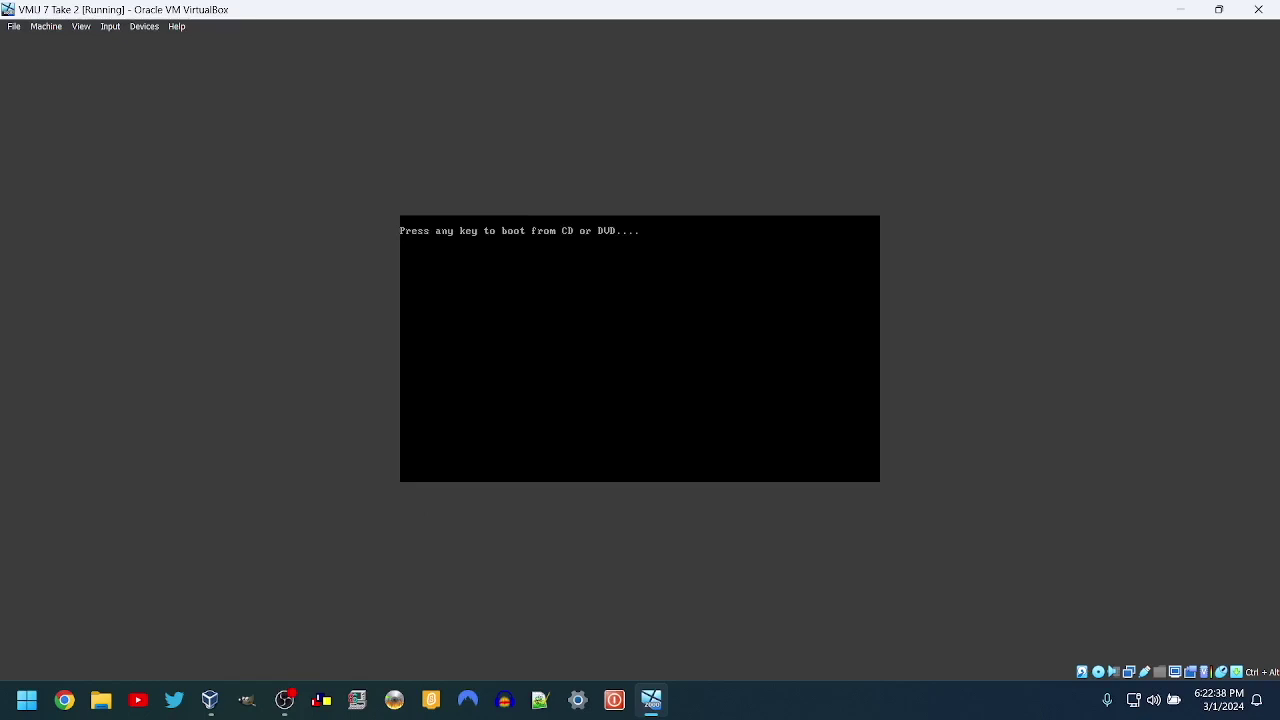
Choose Windows Setup in the Windows Boot Manager to continue the Vista installation
key("Down")
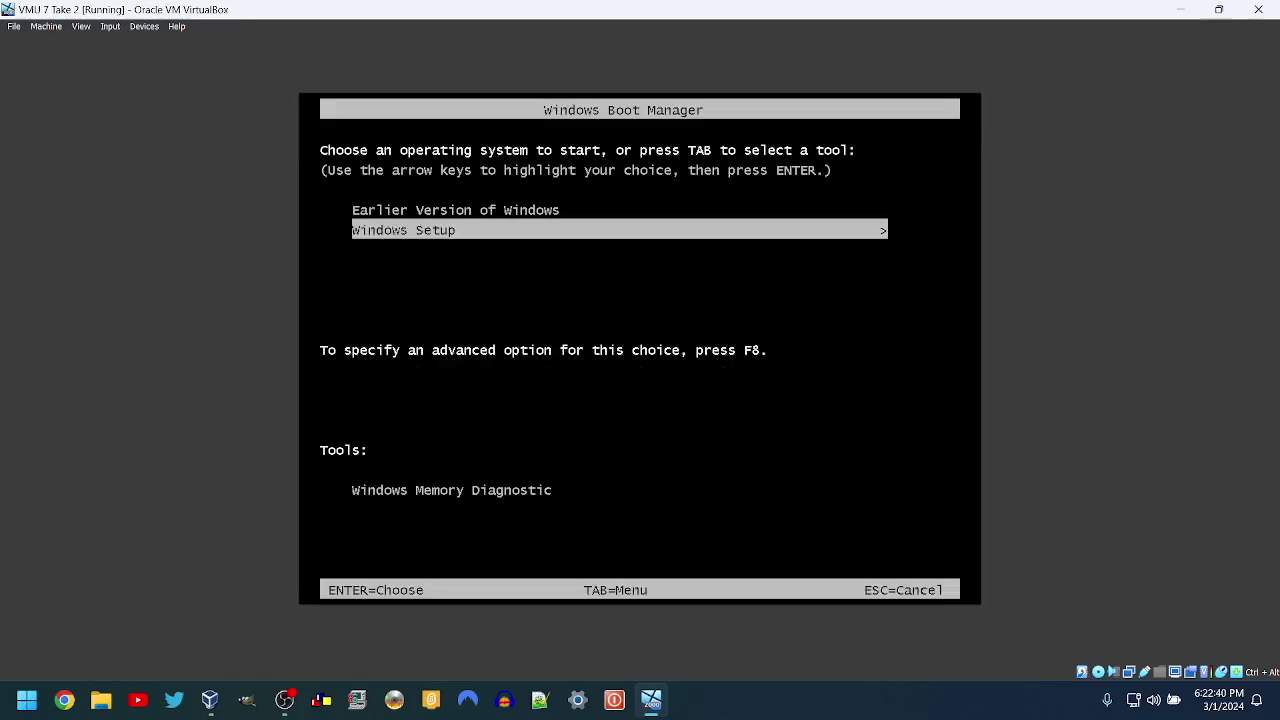
key("Up")
key("Down")
key("Up")
key("Down")
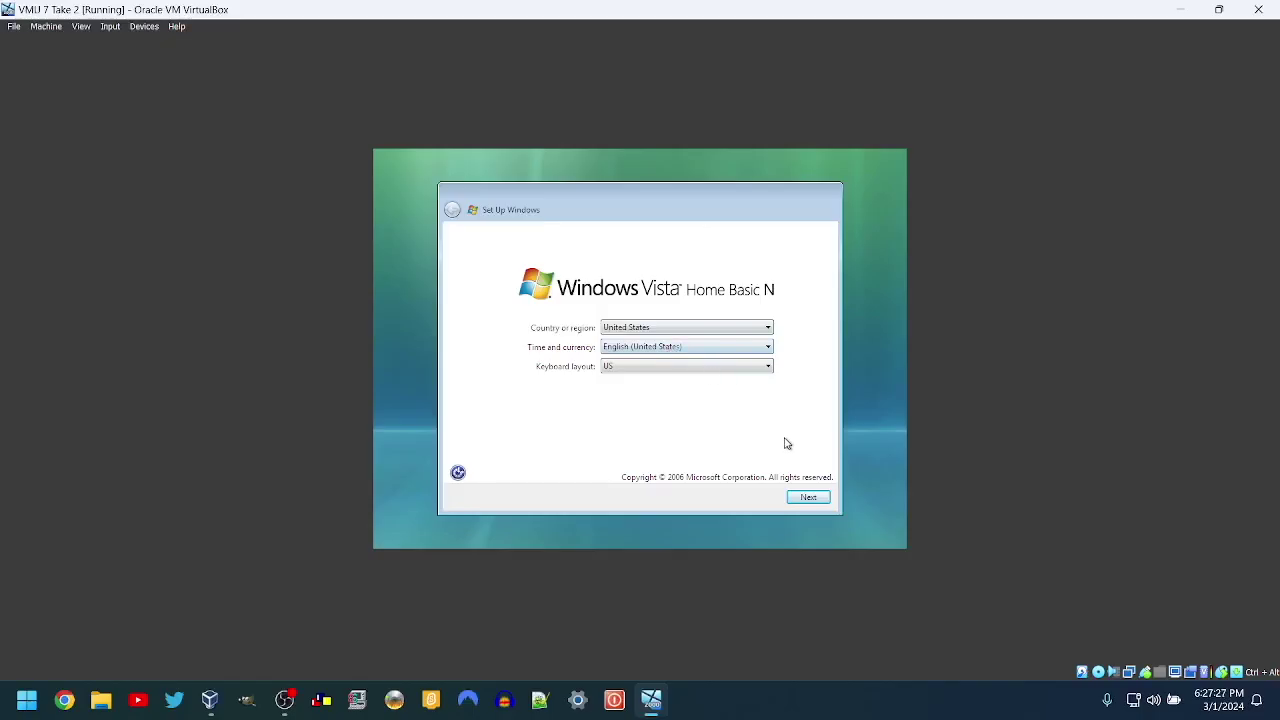
Accept the default region and keyboard settings and create the user account with its user name, without a password
left_click(807, 499)
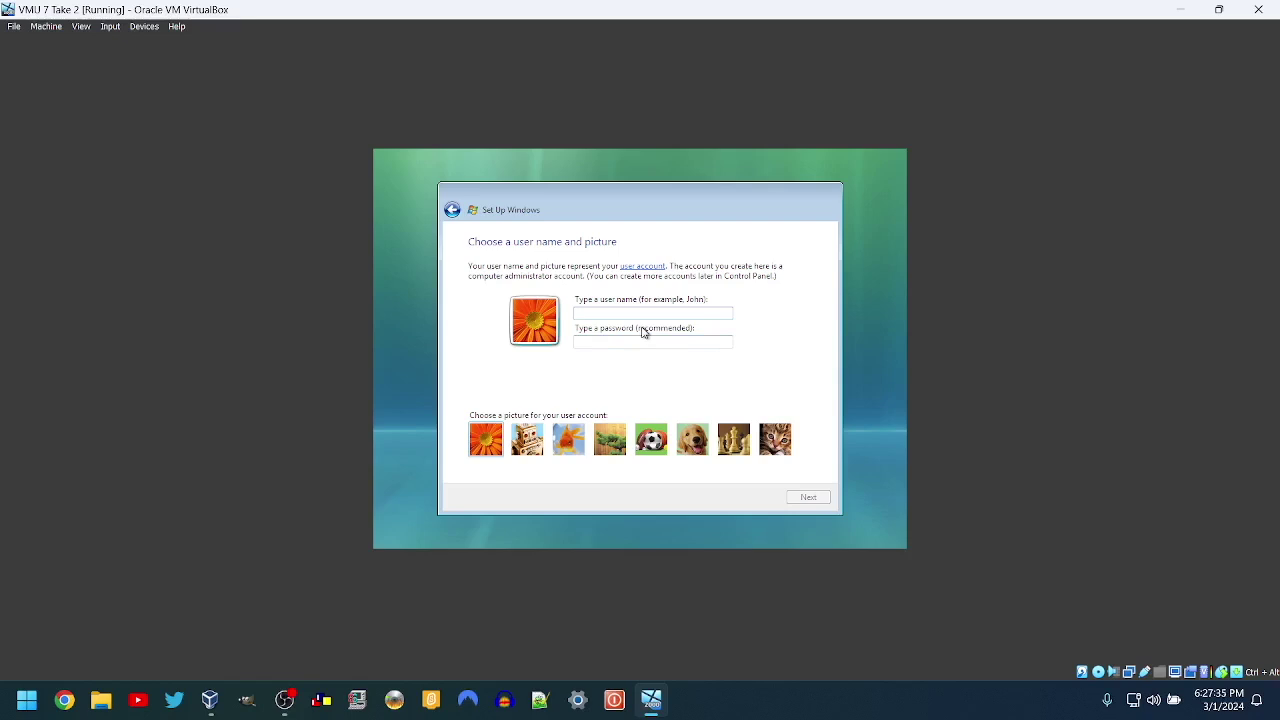
type("TOWF")
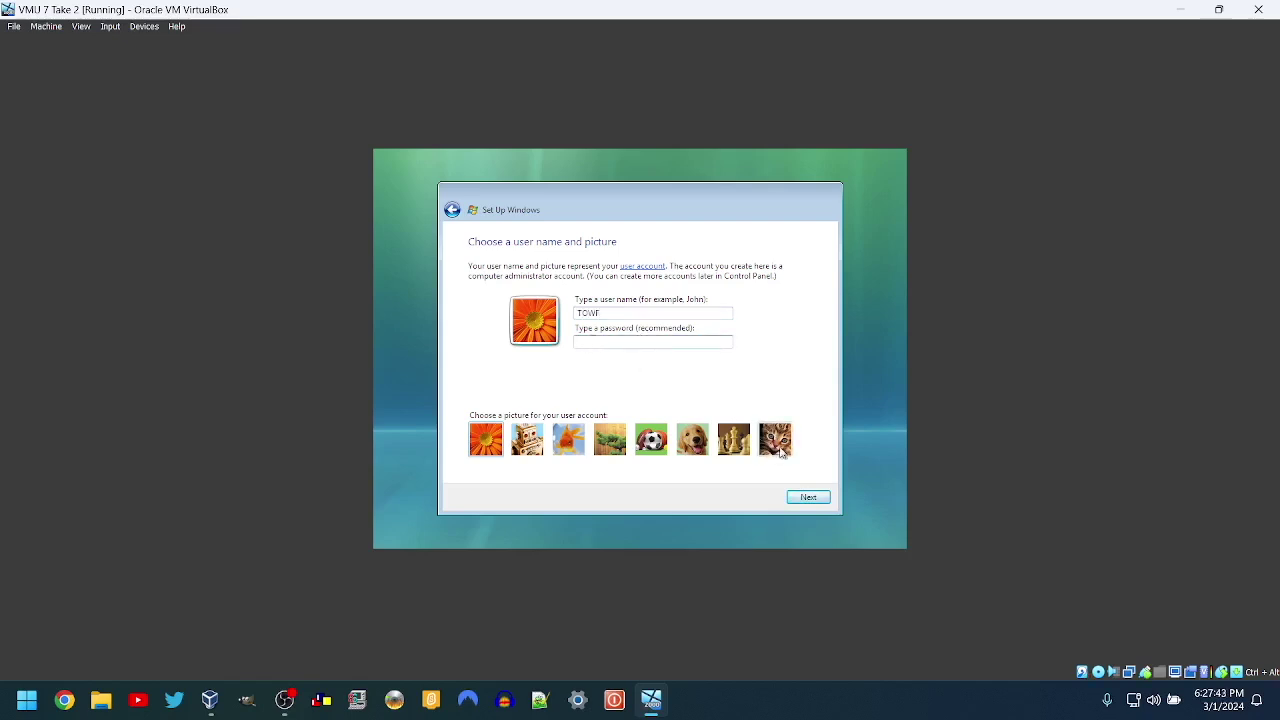
left_click(806, 498)
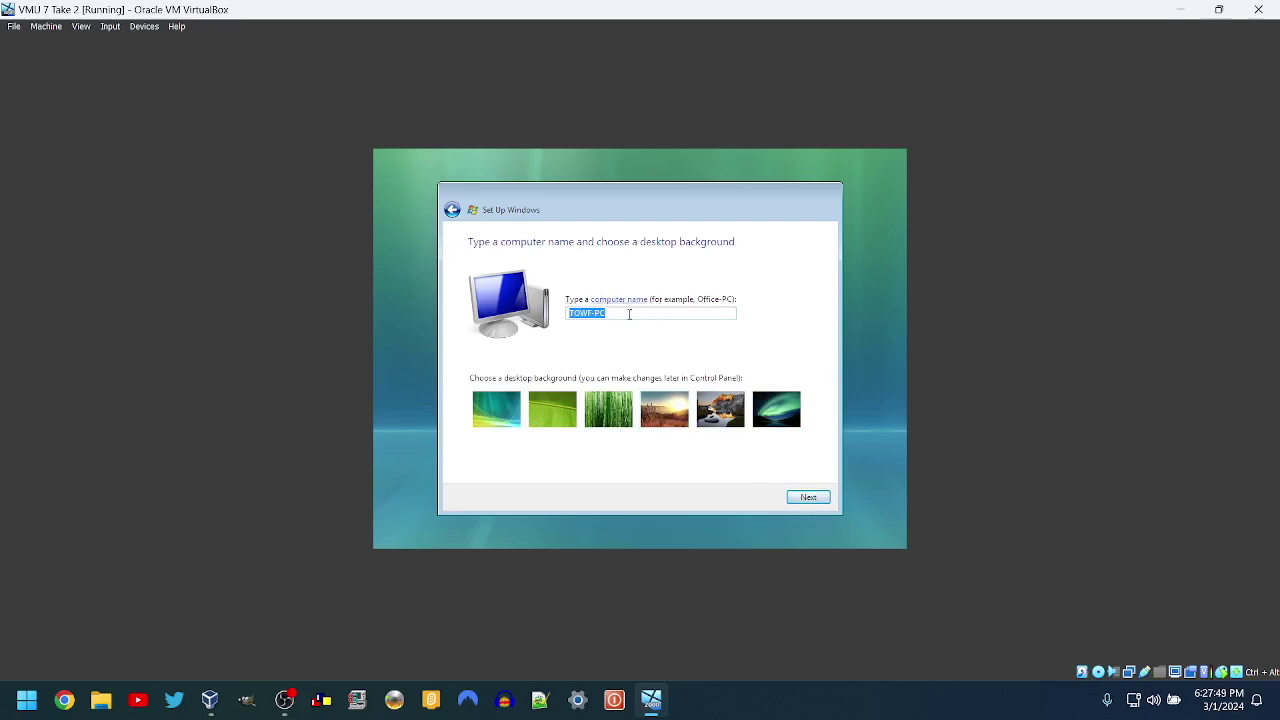
Name the computer WINDOWS2KVISTA and choose the green aurora picture as the desktop background
type("WINDOWS2KVISTA")
left_click(502, 410)
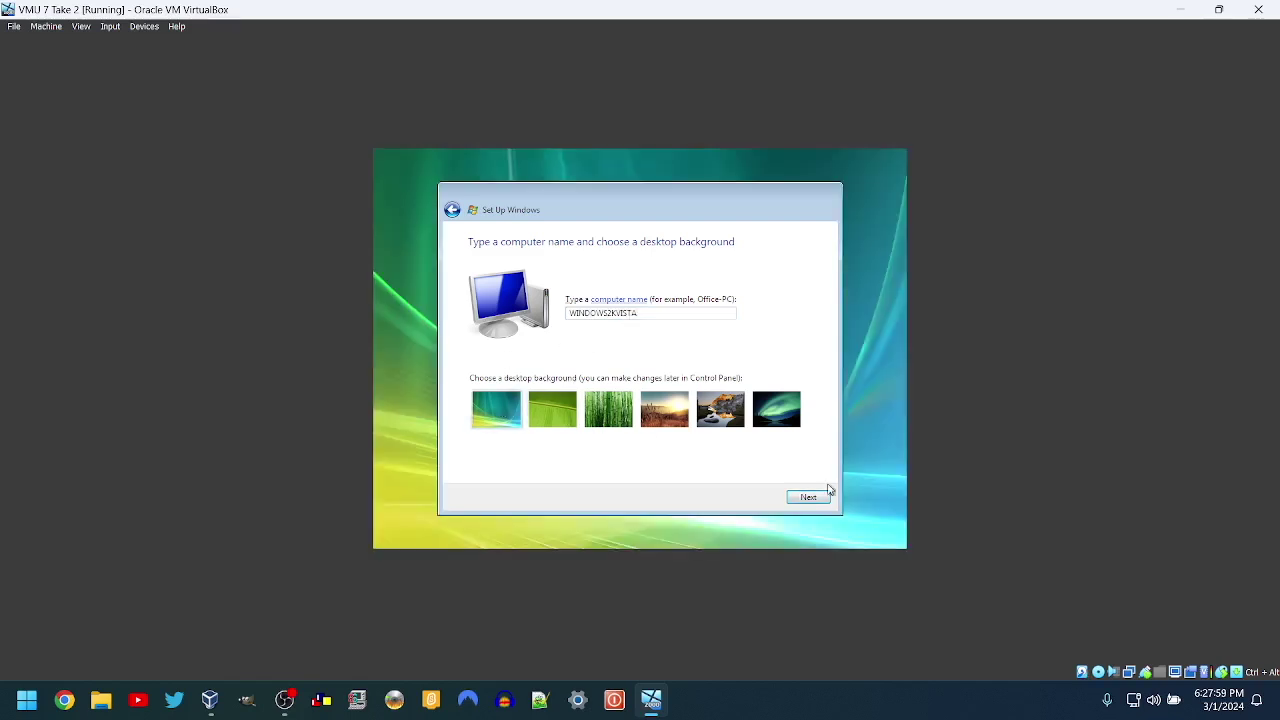
left_click(778, 407)
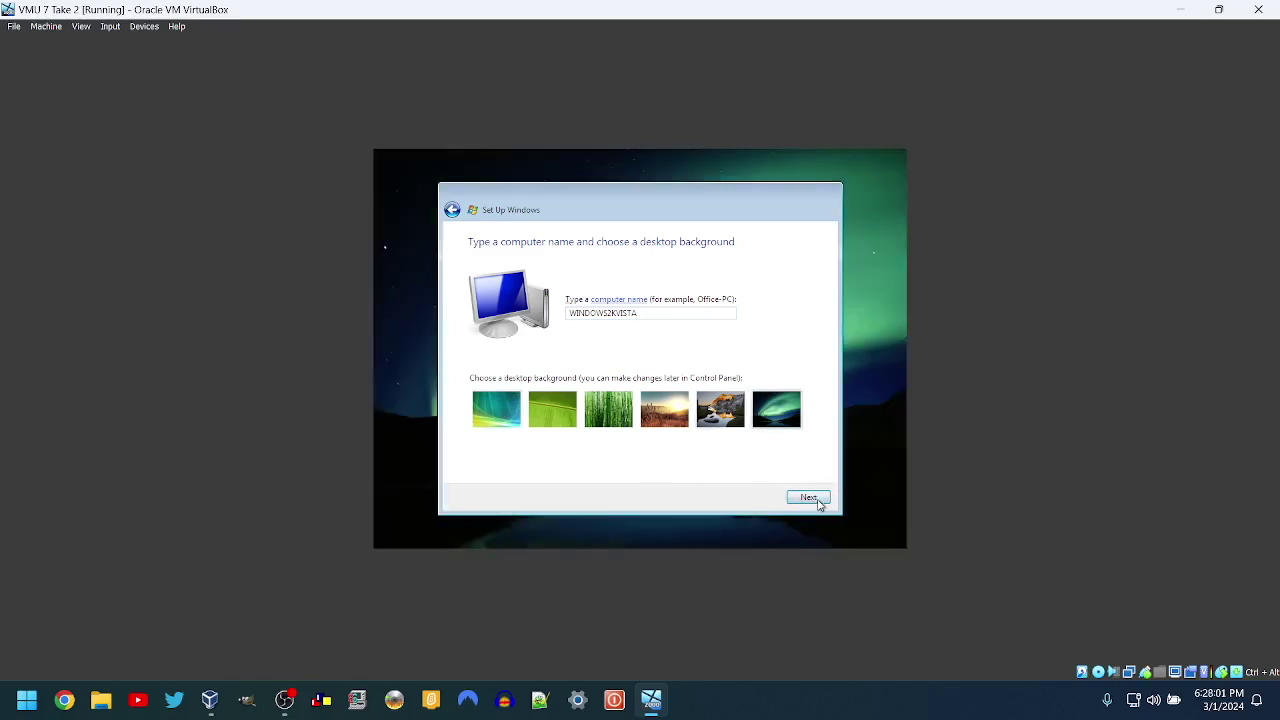
left_click(816, 500)
Choose an option for protecting Windows automatically and accept the existing time and date settings
left_click(600, 367)
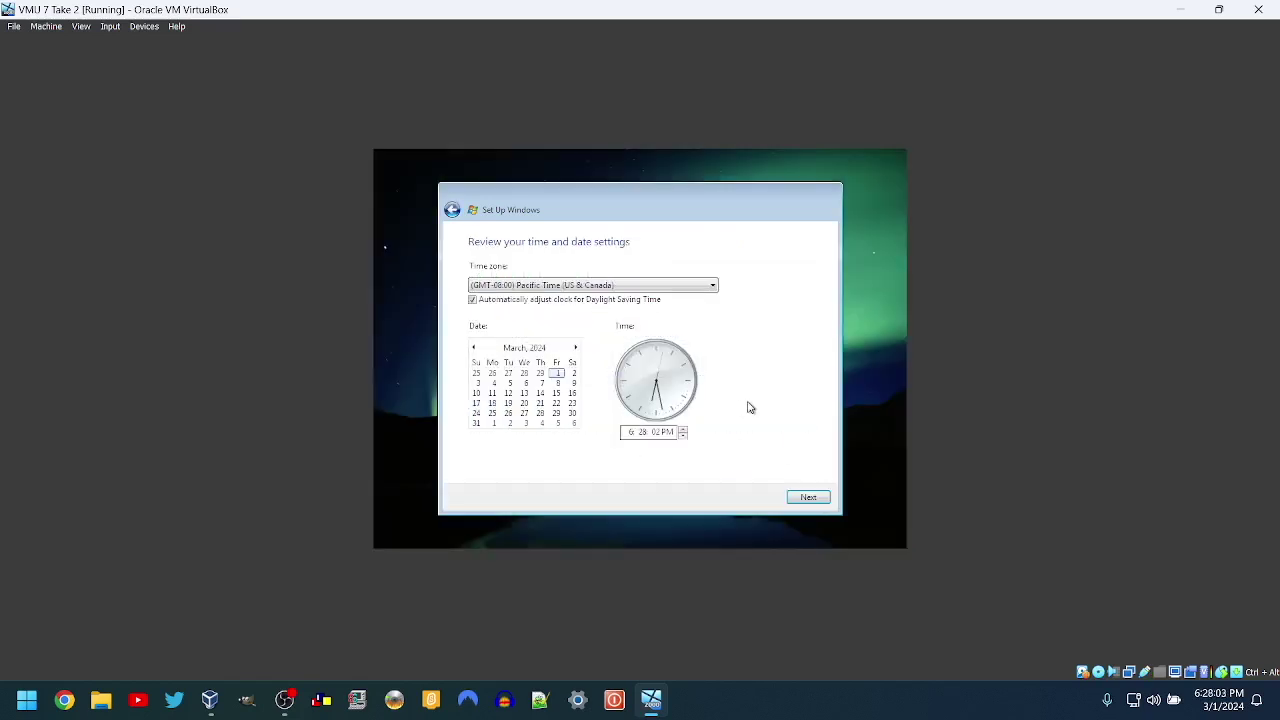
left_click(801, 495)
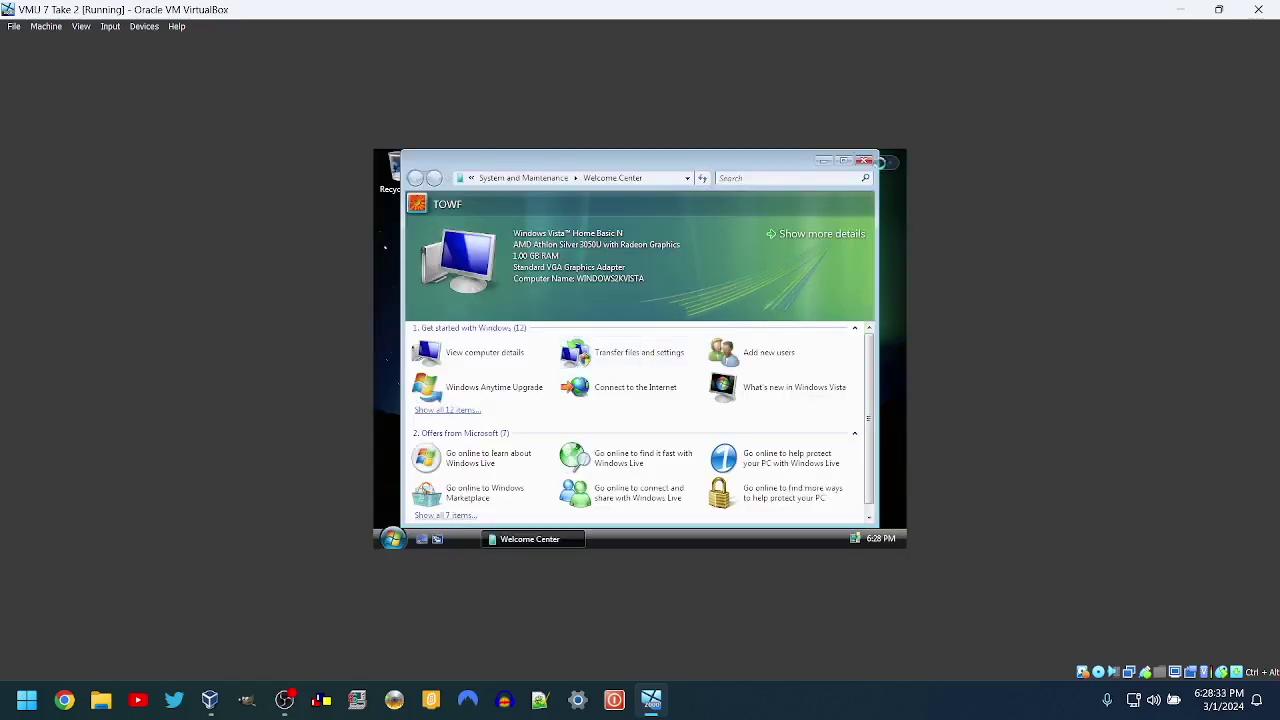
Close the Welcome Center and Windows Sidebar, dismissing the tip about finding the Sidebar again
left_click(865, 160)
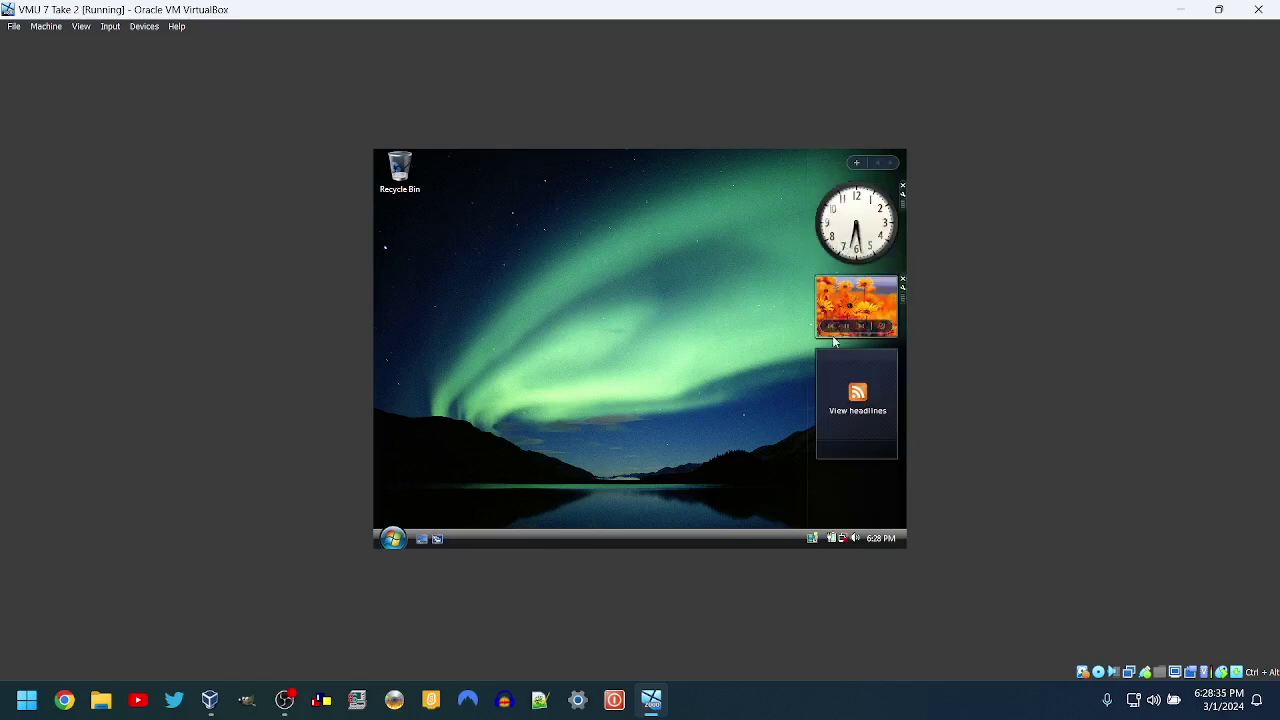
right_click(816, 172)
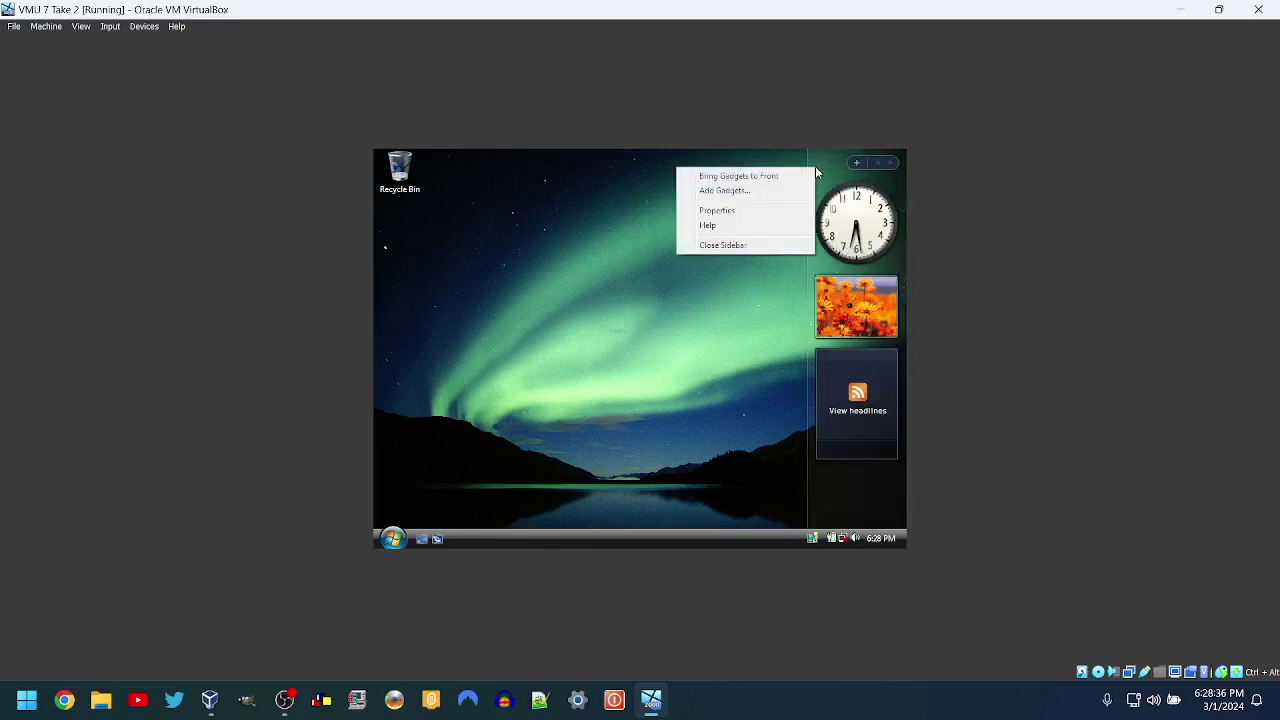
left_click(723, 245)
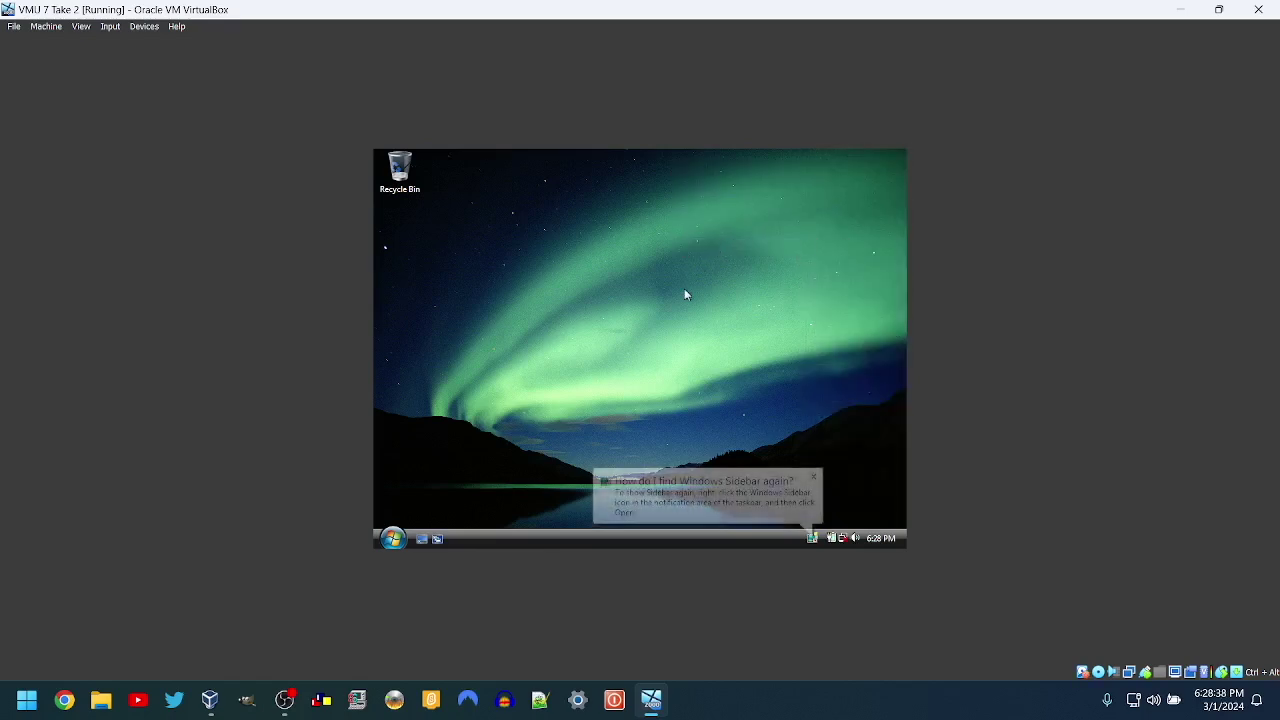
left_click(813, 477)
left_click(395, 536)
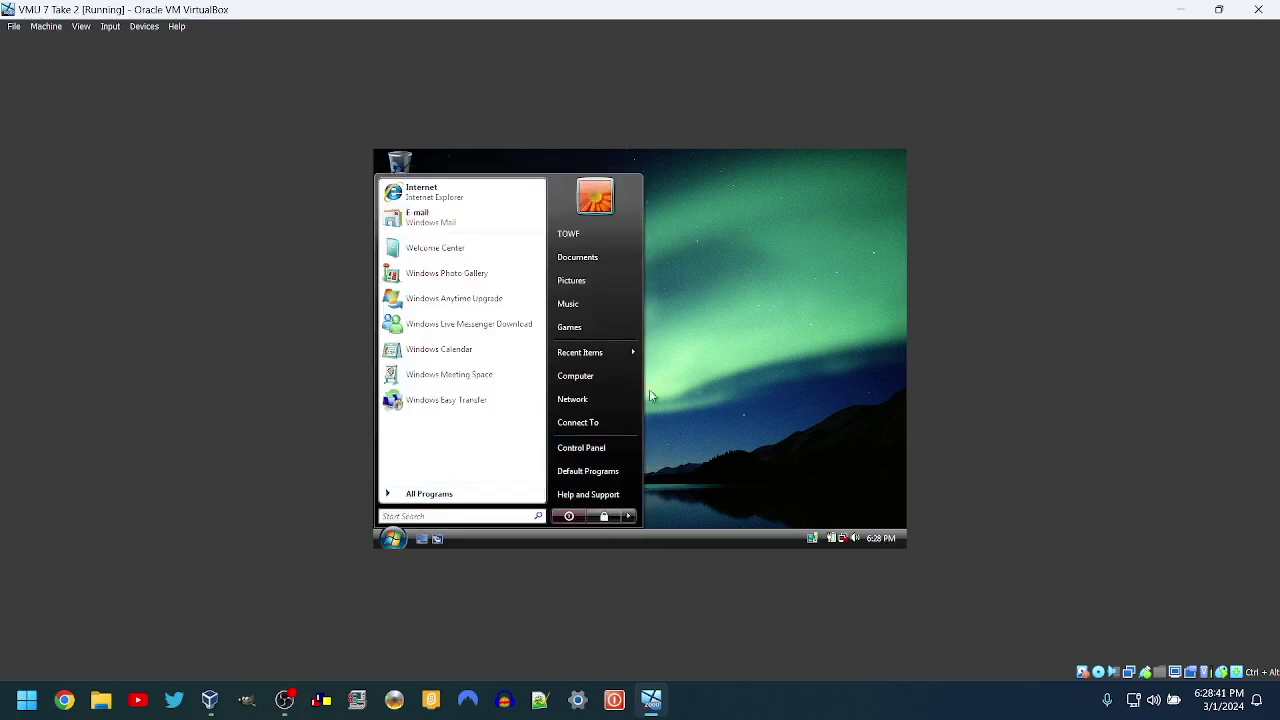
left_click(724, 300)
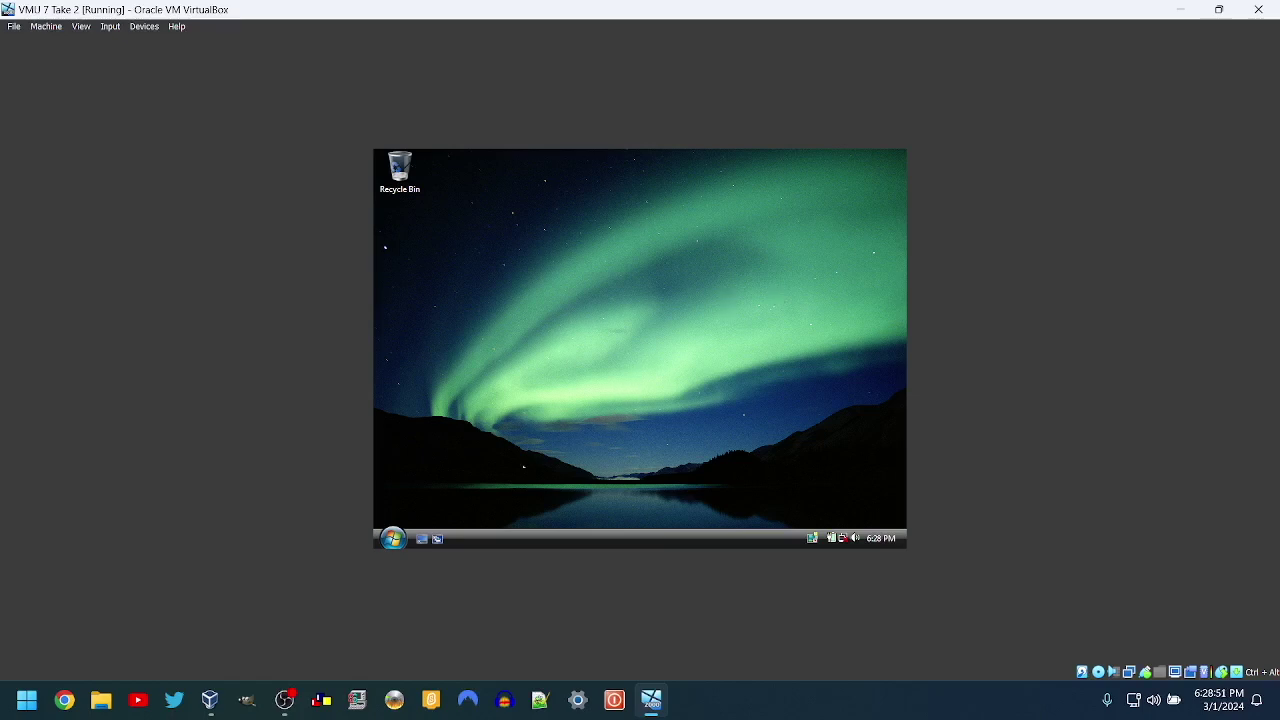
Set Vista's screen resolution to 1152 by 864 pixels, keep the new display settings and close Control Panel
key("super")
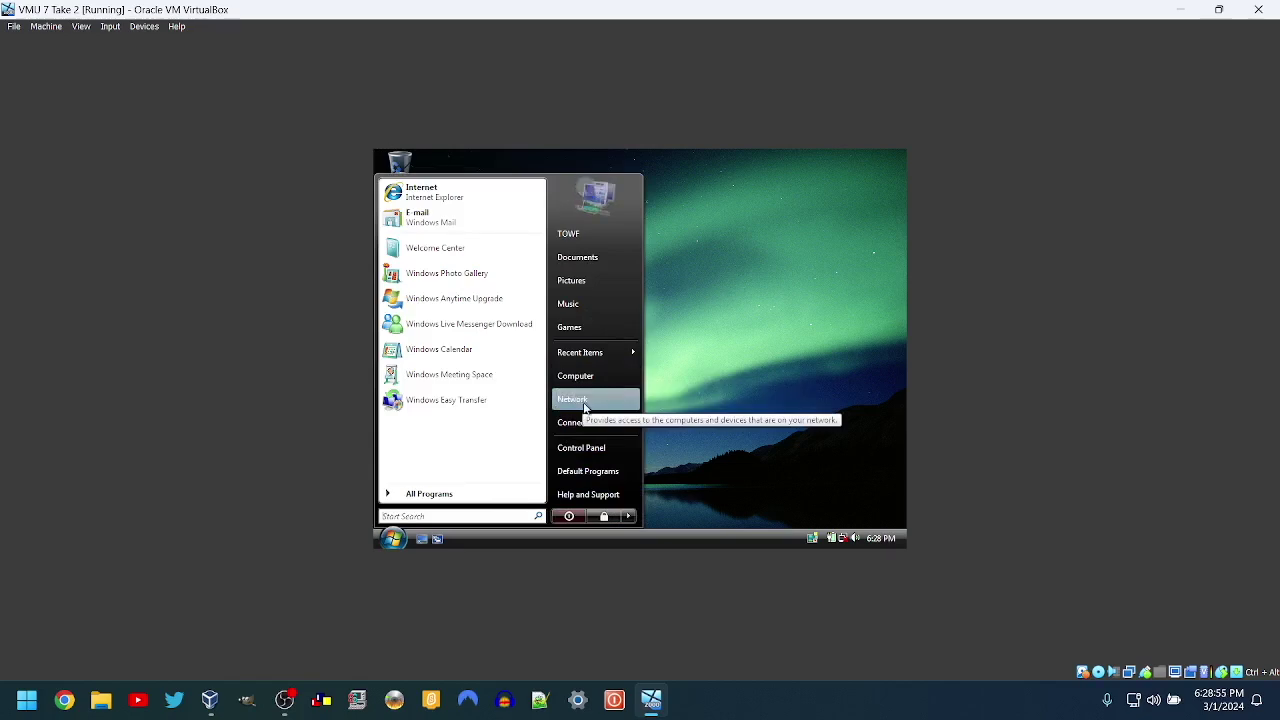
left_click(572, 451)
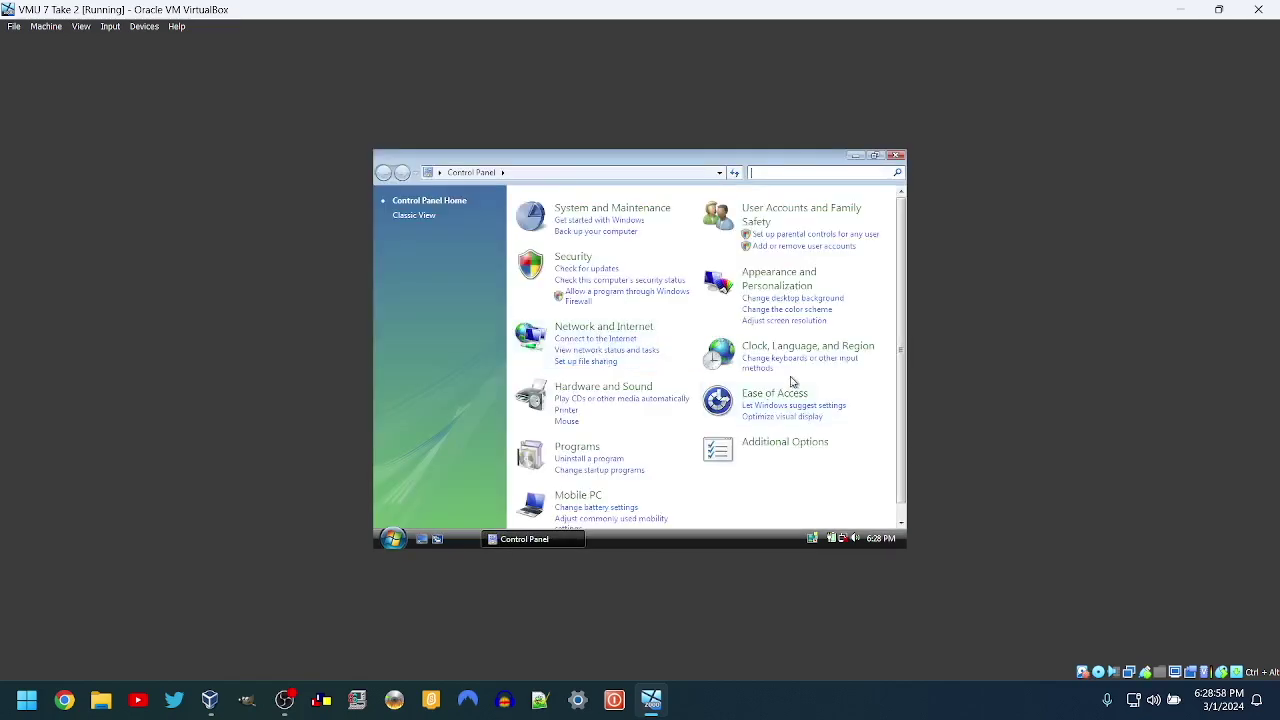
left_click(800, 321)
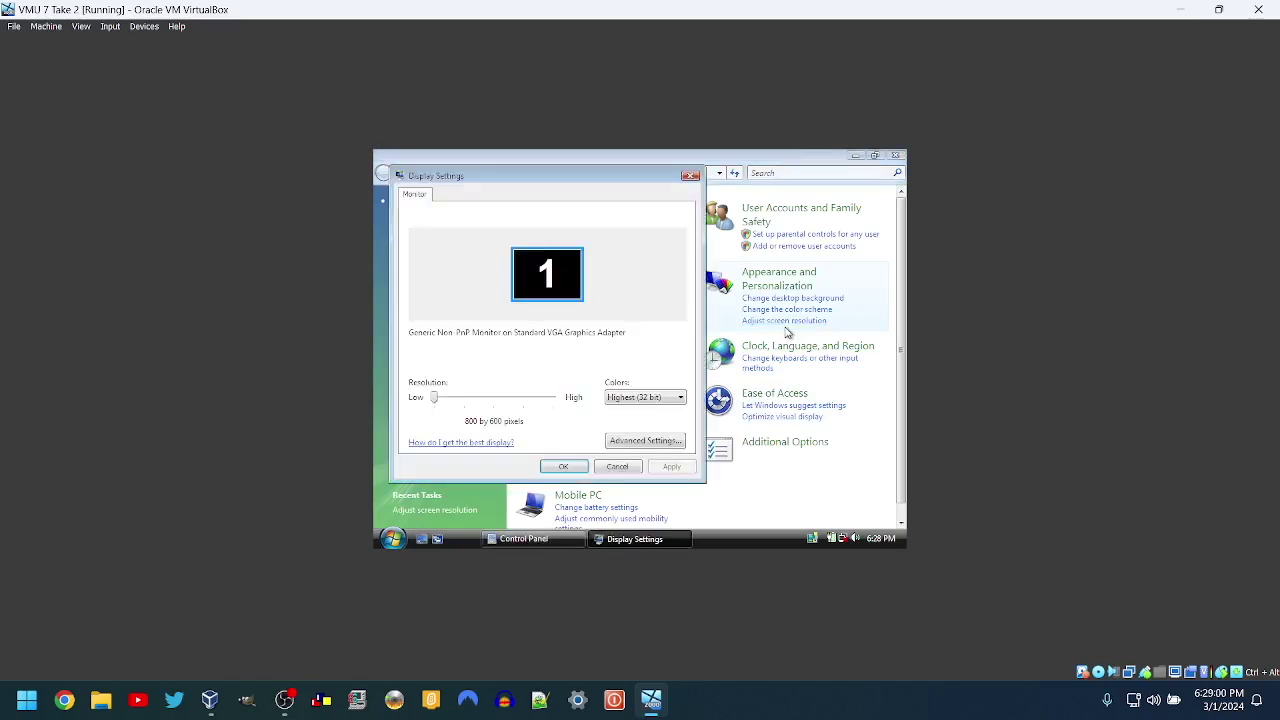
left_click(441, 400)
left_click_drag(464, 399, 493, 399)
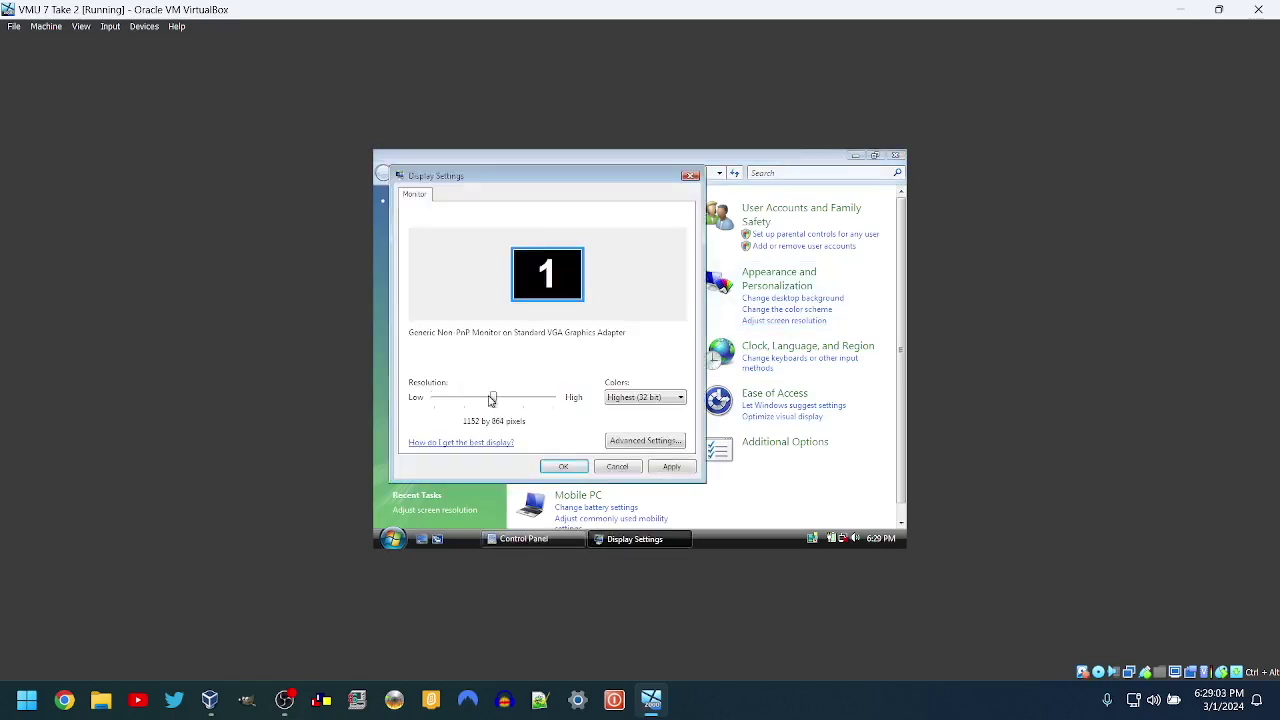
left_click(673, 467)
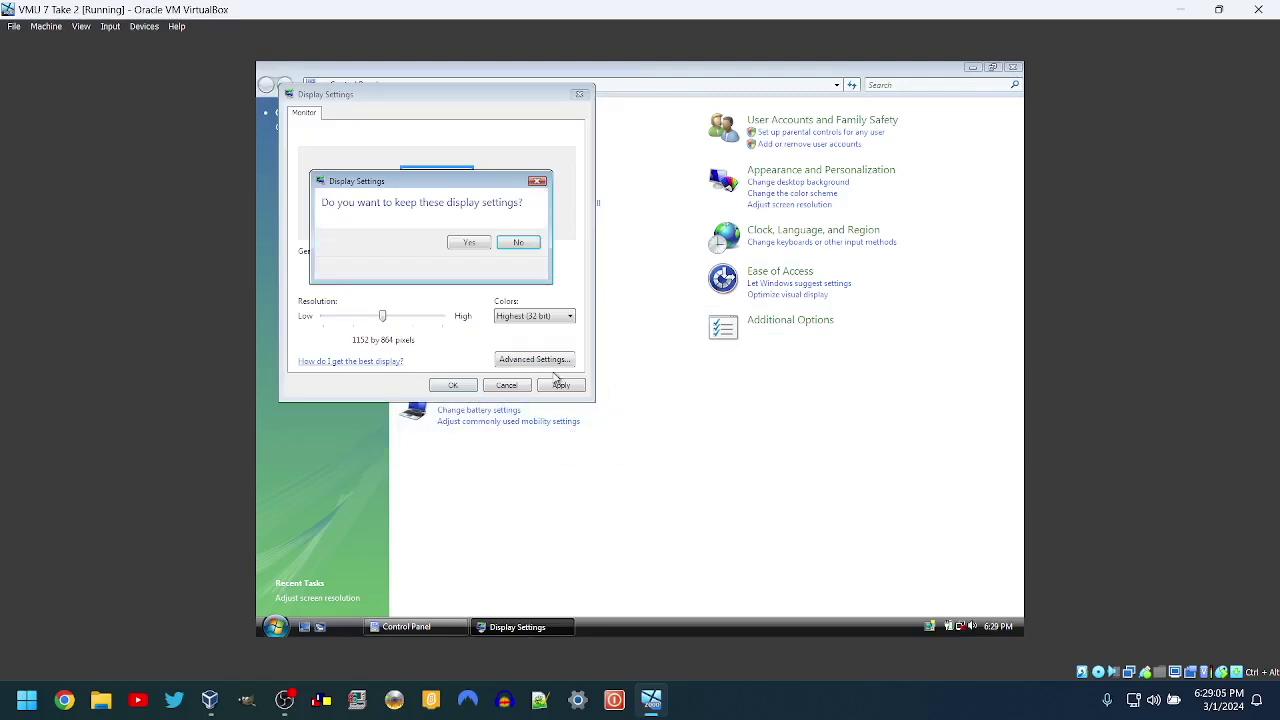
left_click(468, 250)
left_click(462, 386)
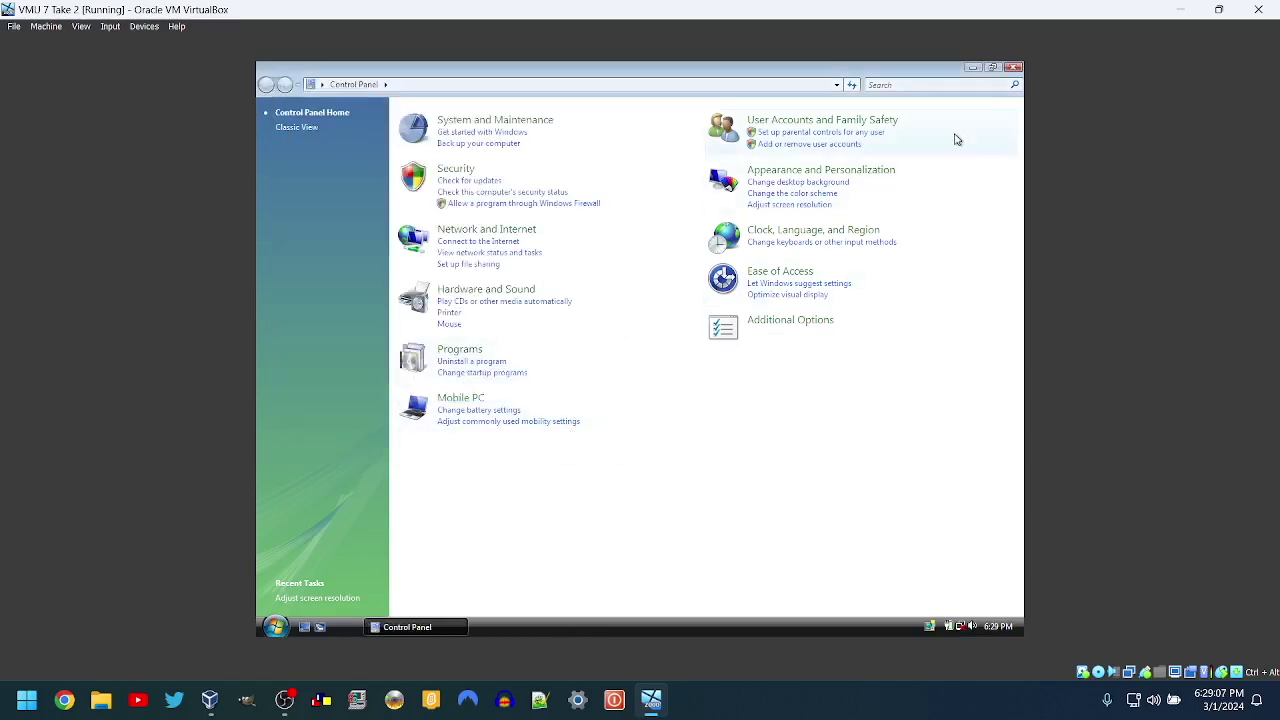
left_click(1013, 67)
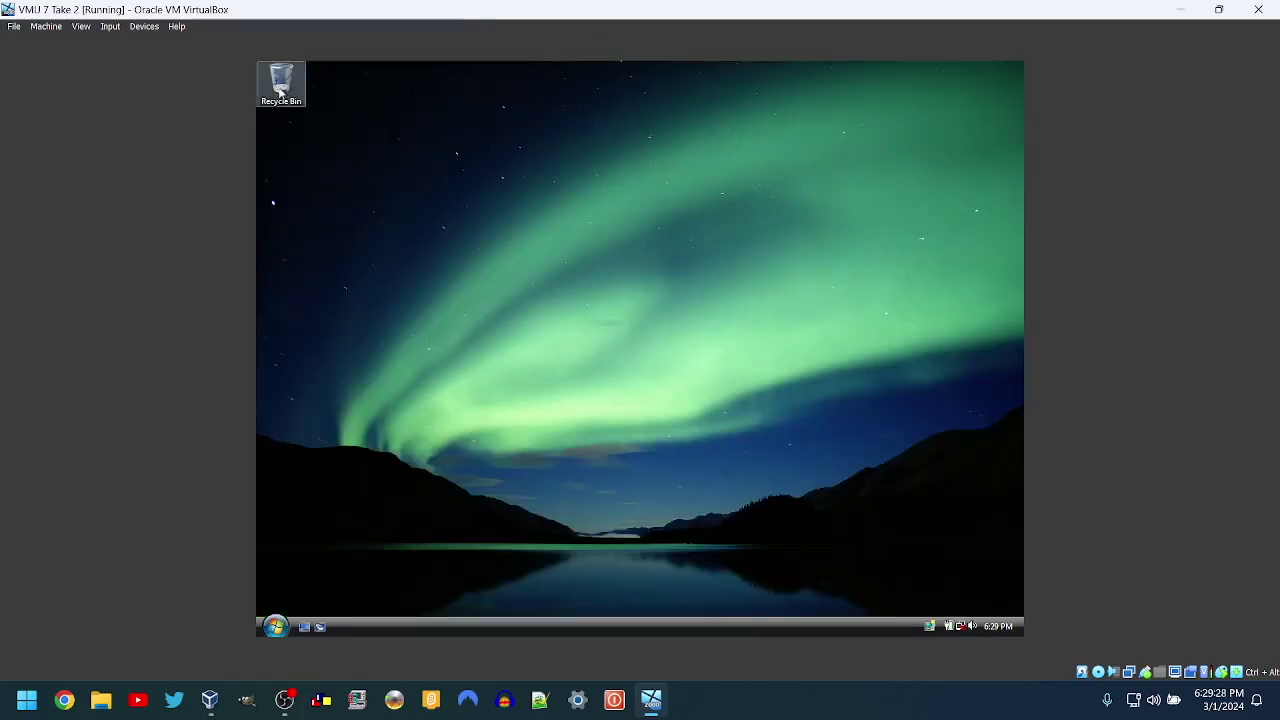
mouse_move(287, 92)
left_mouse_down()
mouse_move(384, 126)
mouse_move(841, 153)
mouse_move(1012, 84)
mouse_move(991, 80)
mouse_move(924, 124)
mouse_move(409, 114)
mouse_move(280, 90)
left_mouse_up()
left_click(275, 626)
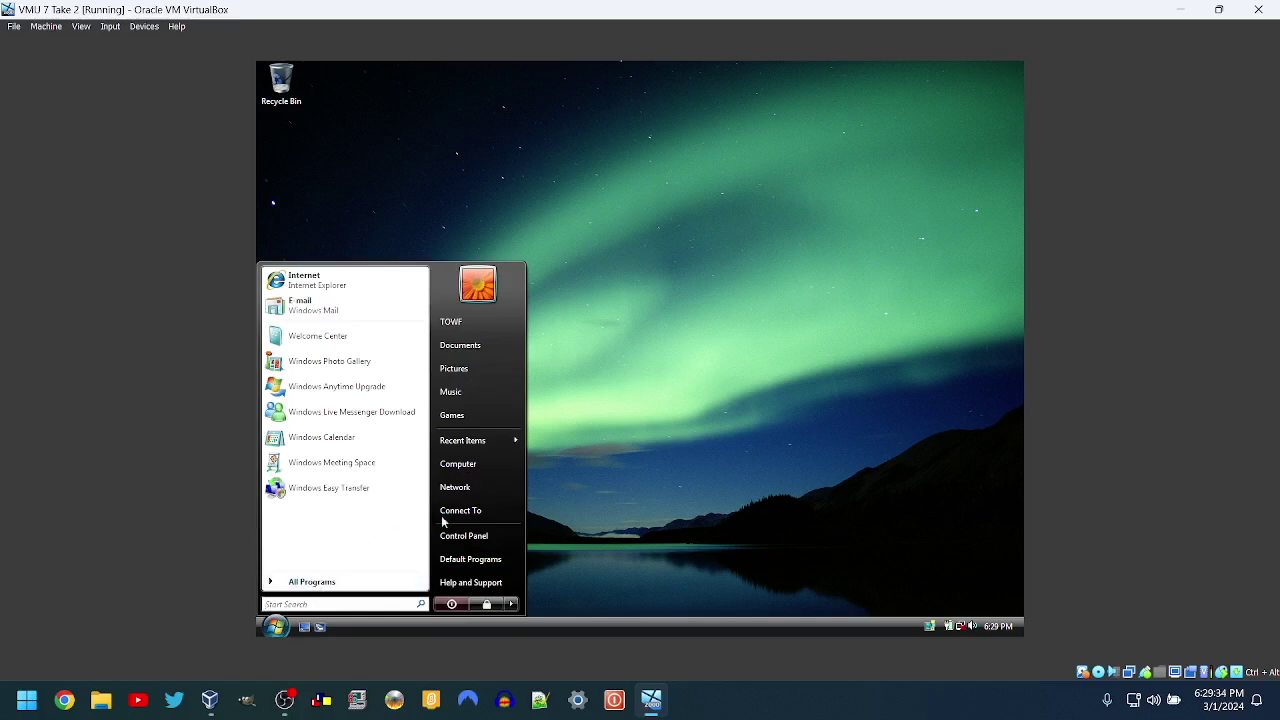
left_click(649, 322)
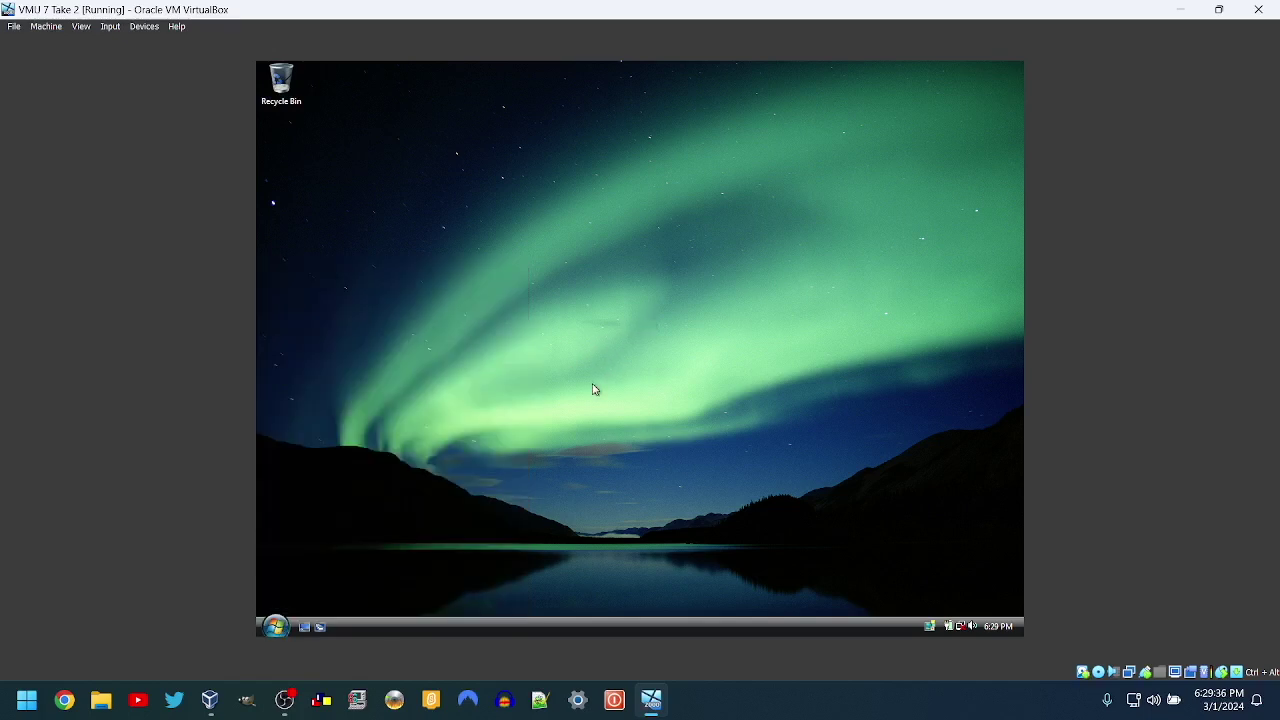